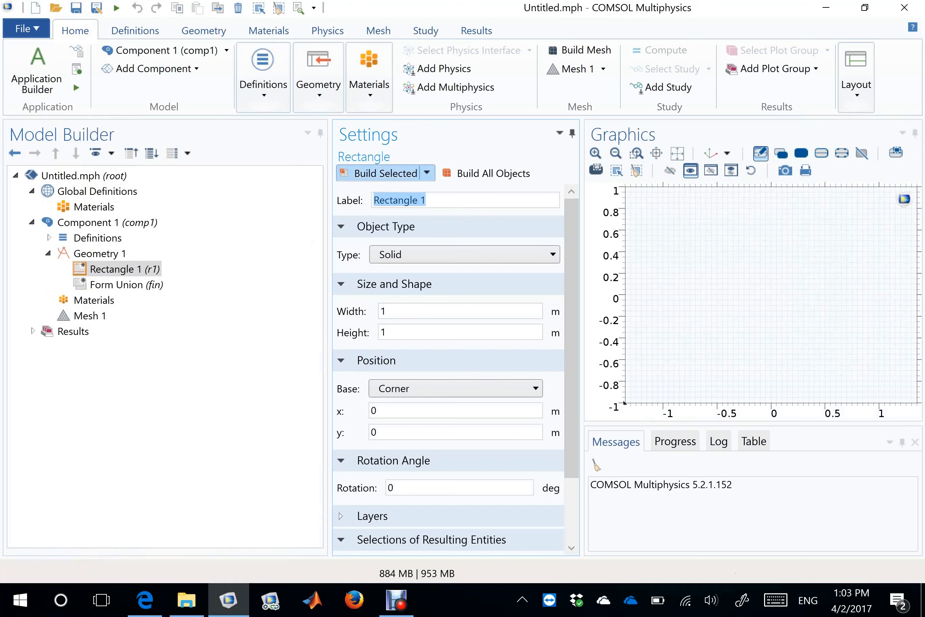
Build the 1 m by 1 m rectangle and add a second rectangle to Geometry 1.
left_click(386, 173)
left_click(99, 253)
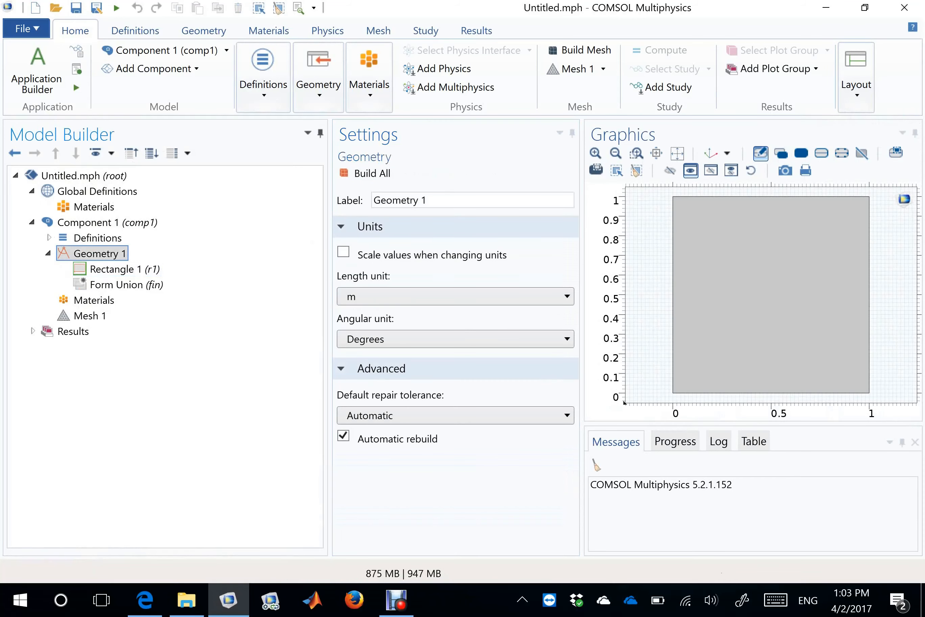
right_click(99, 253)
left_click(187, 99)
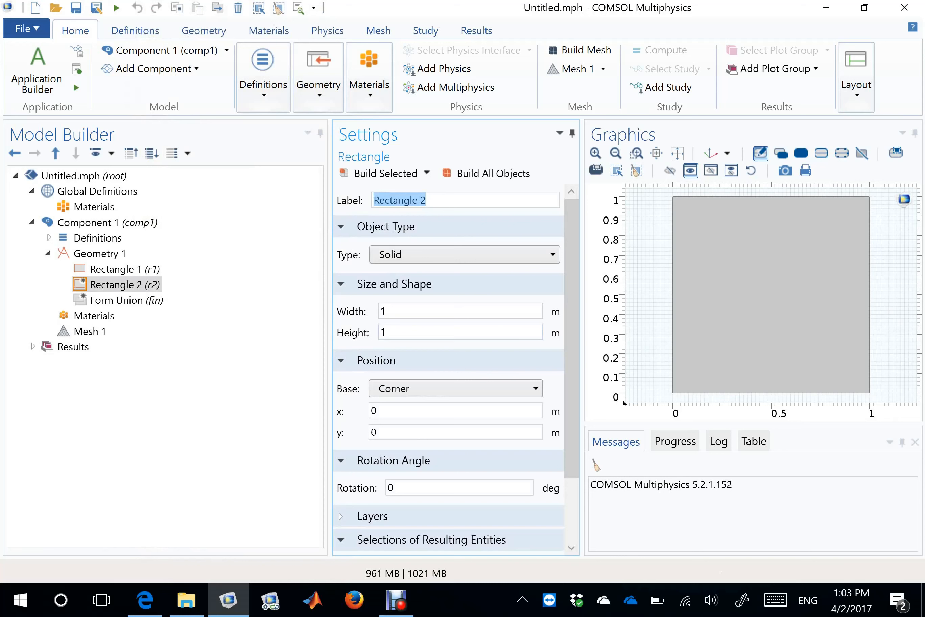
Set Rectangle 2's height to 2 m and its corner y position to 1 m, and build it.
left_click(384, 332)
type("2")
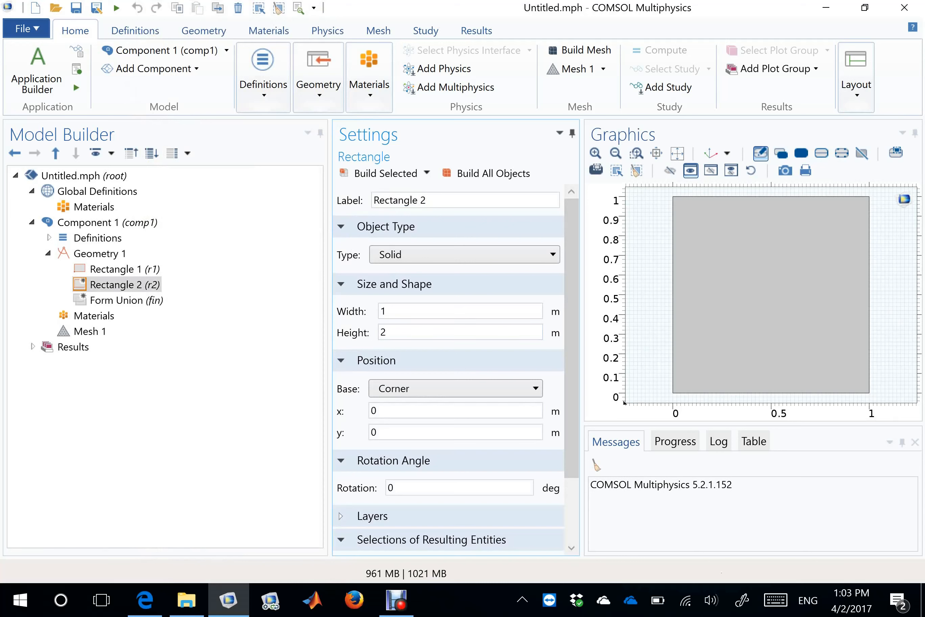
left_click(373, 432)
type("1")
left_click(380, 173)
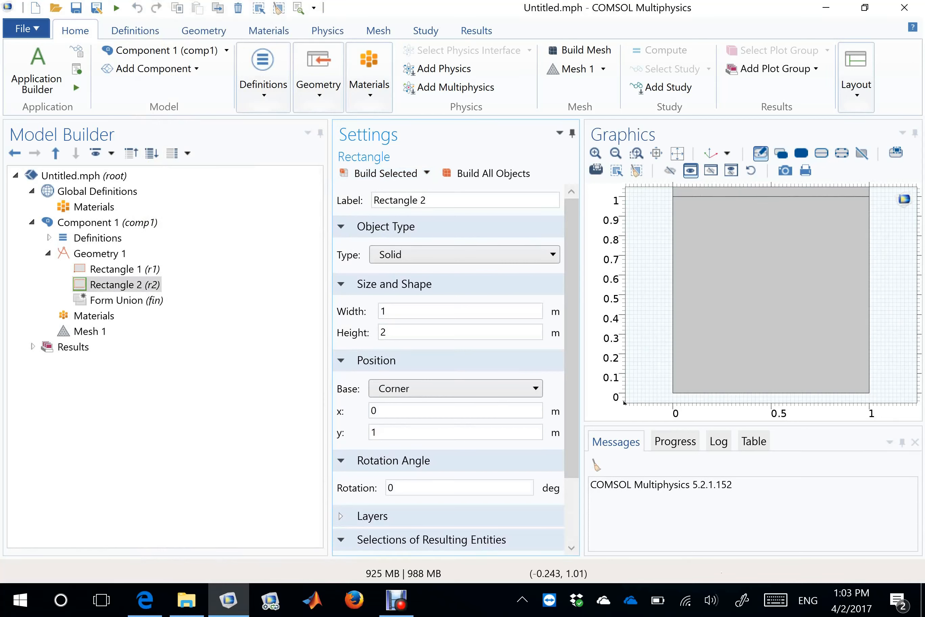
left_click(678, 153)
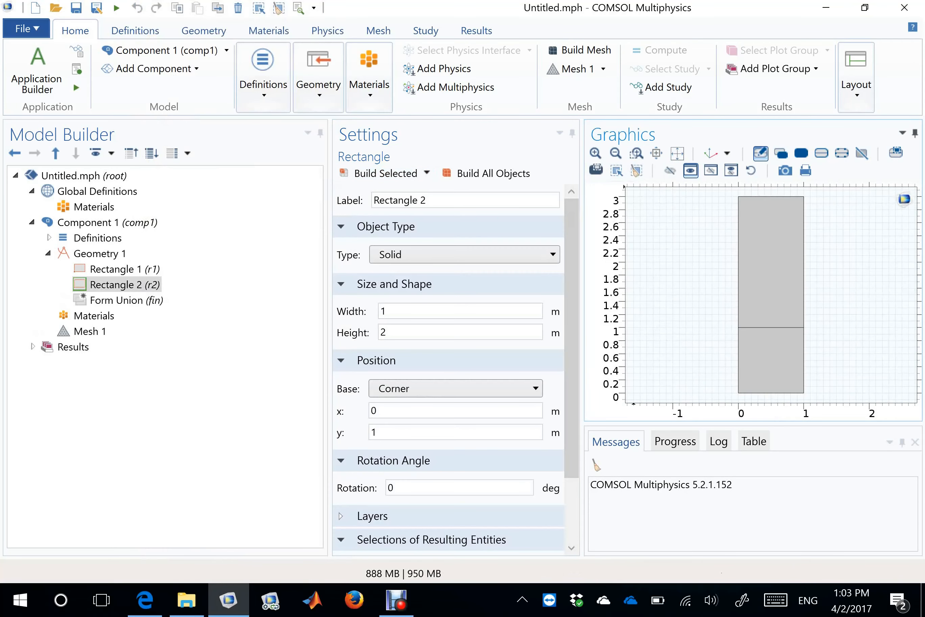
Duplicate Rectangle 1 and Rectangle 2 together in the geometry sequence.
left_click(116, 269)
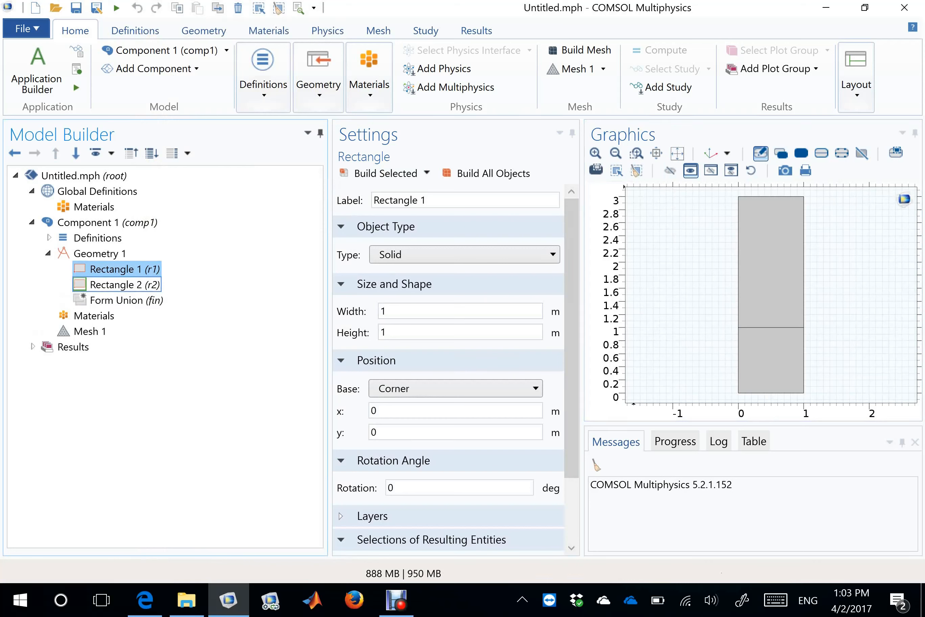
left_click(119, 284)
right_click(119, 279)
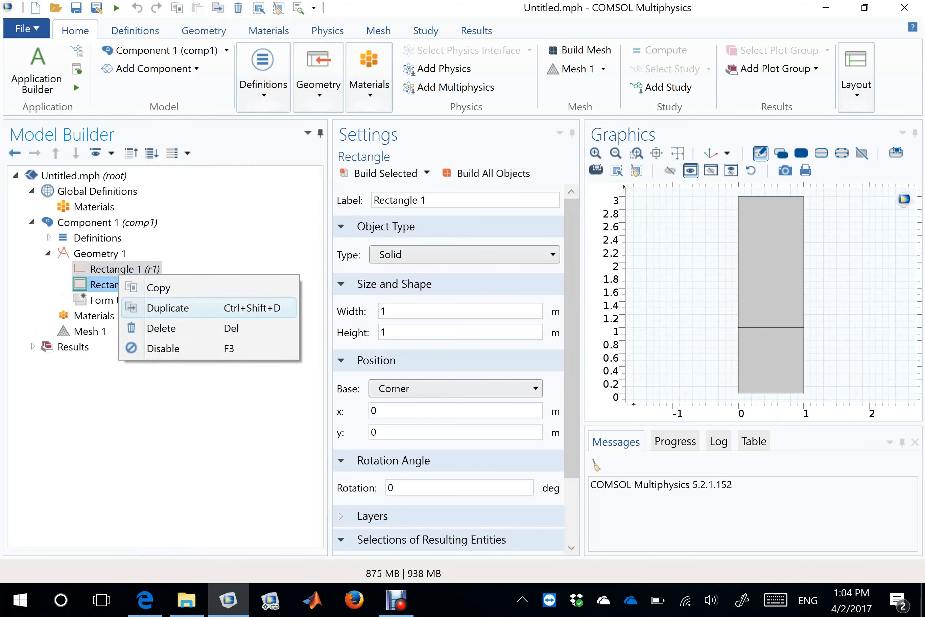
left_click(160, 308)
Set the corner x position of Rectangle 3 and Rectangle 4 to 1 m and build both.
left_click(132, 301)
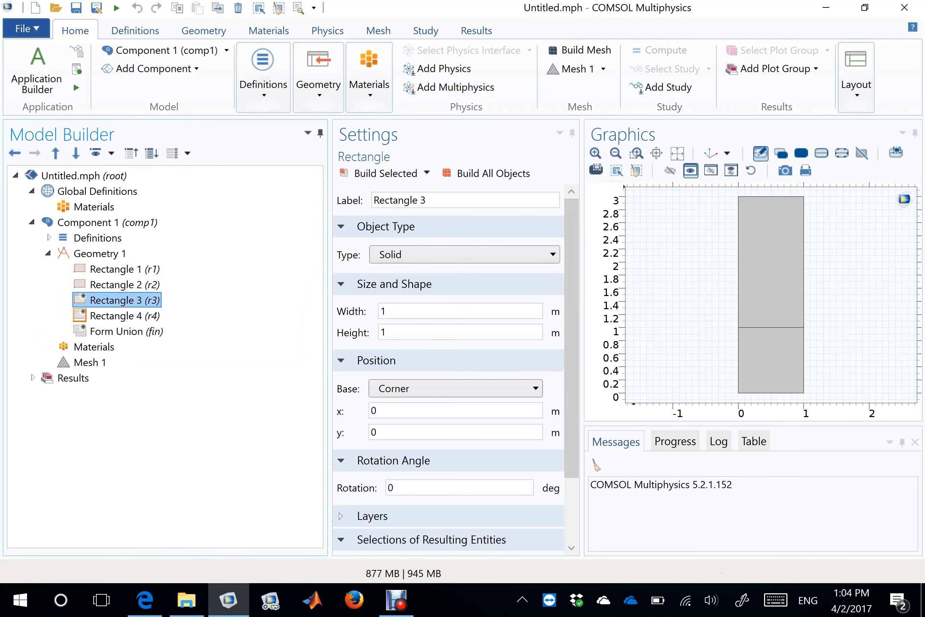
double_click(374, 410)
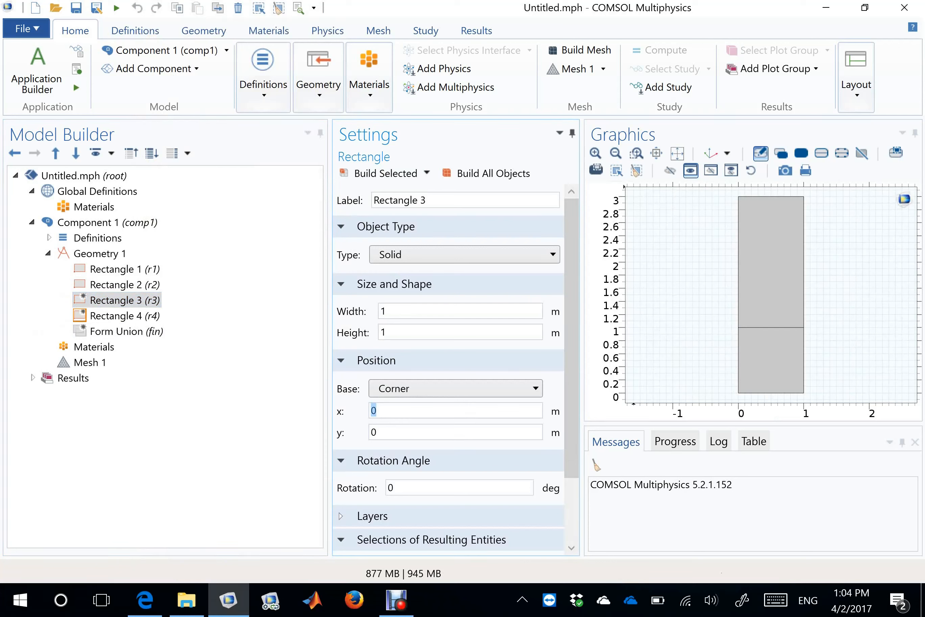
left_click(120, 316)
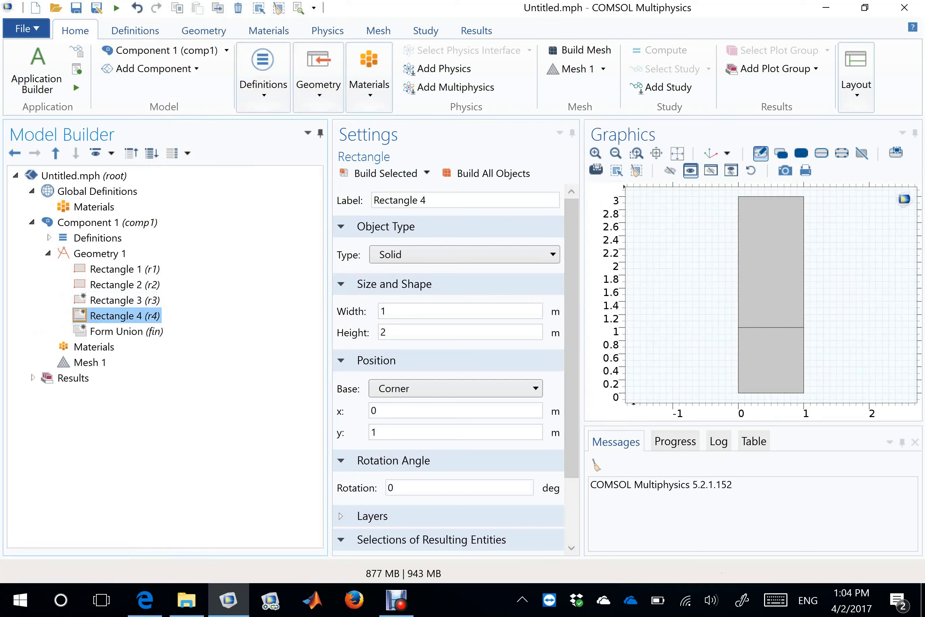
double_click(374, 410)
type("1")
key("F7")
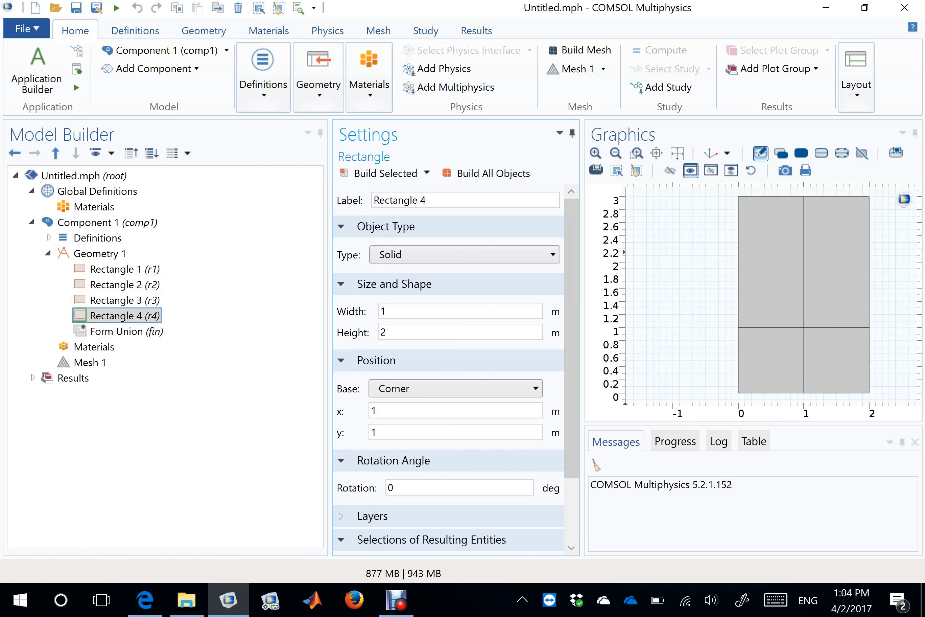
Duplicate Rectangle 3 and Rectangle 4 together in the geometry sequence.
left_click(124, 301)
left_click(119, 315, "ctrl")
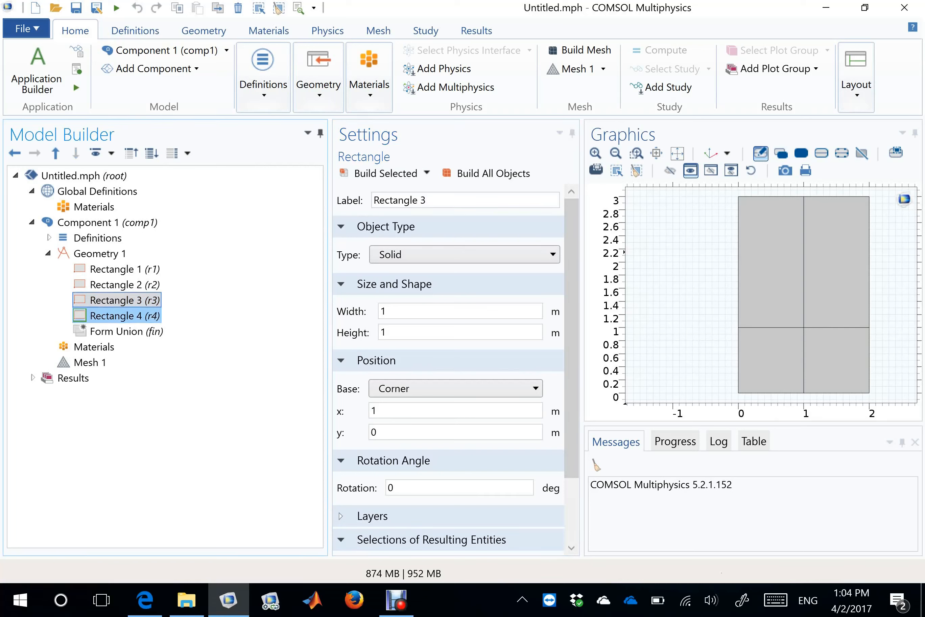
right_click(133, 304)
left_click(179, 354)
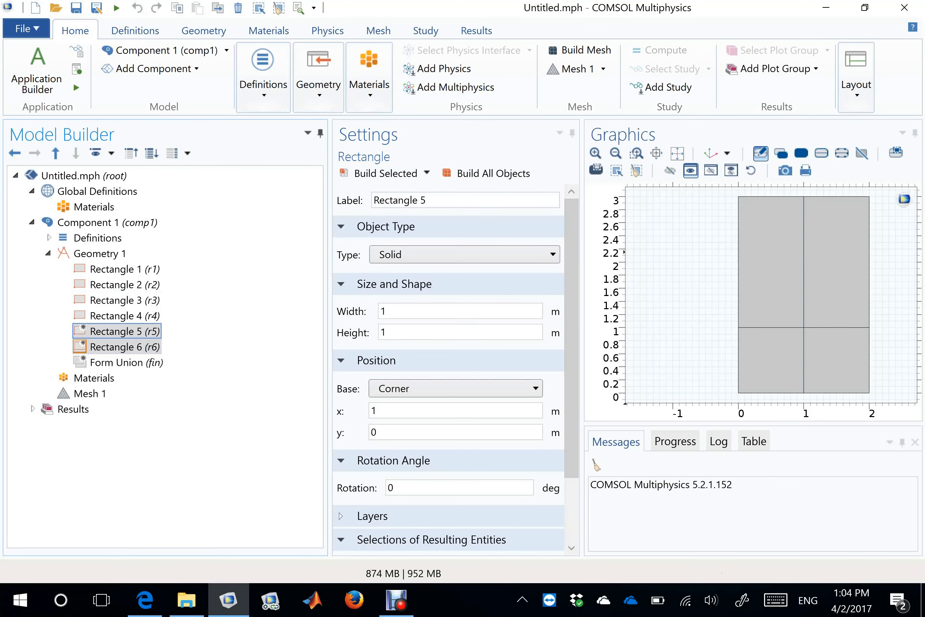
Set the corner x position of Rectangle 5 and Rectangle 6 to 2 m and build both.
left_click(124, 331)
double_click(374, 411)
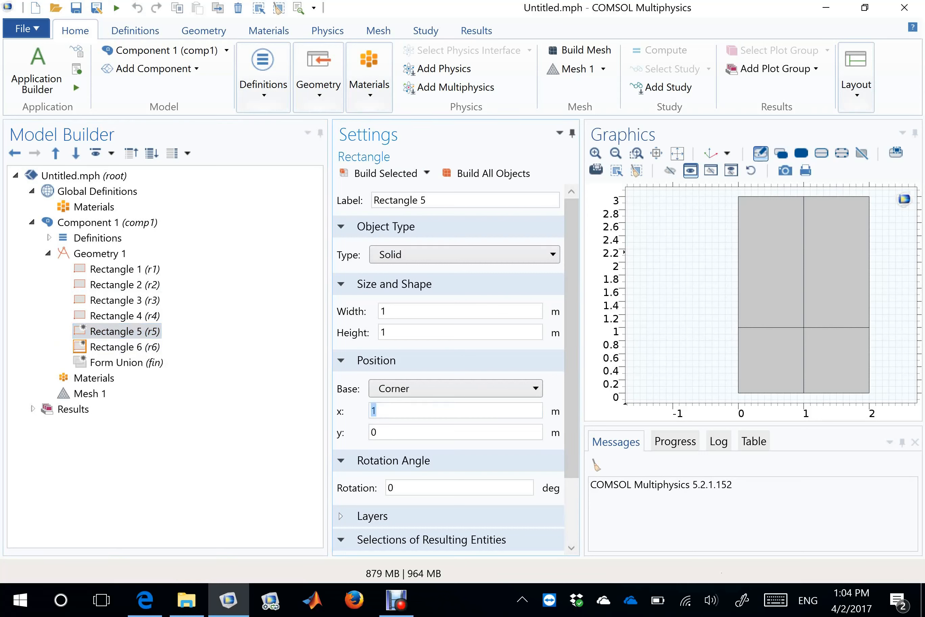
type("2")
left_click(124, 347)
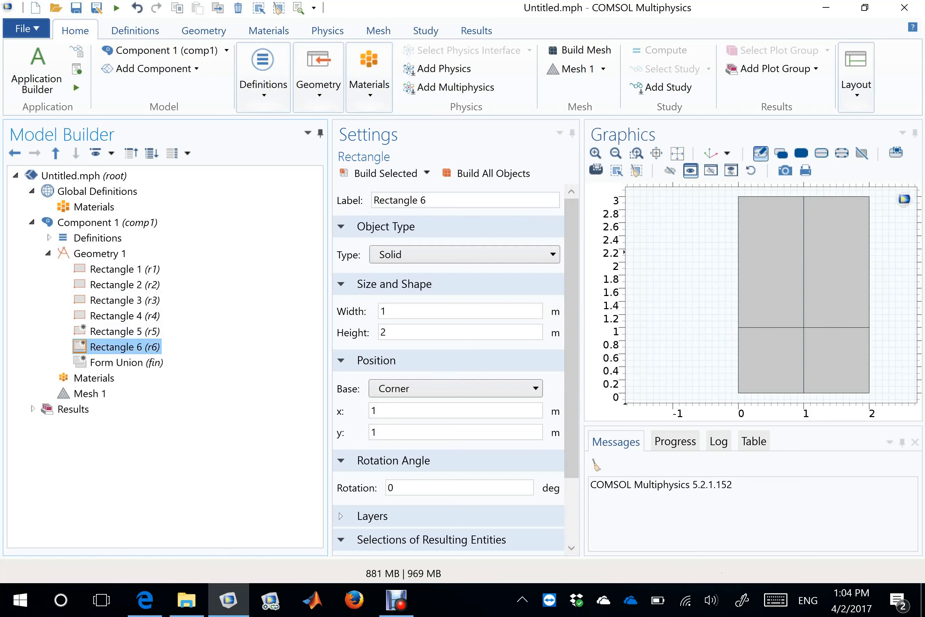
double_click(374, 411)
type("2")
left_click(378, 173)
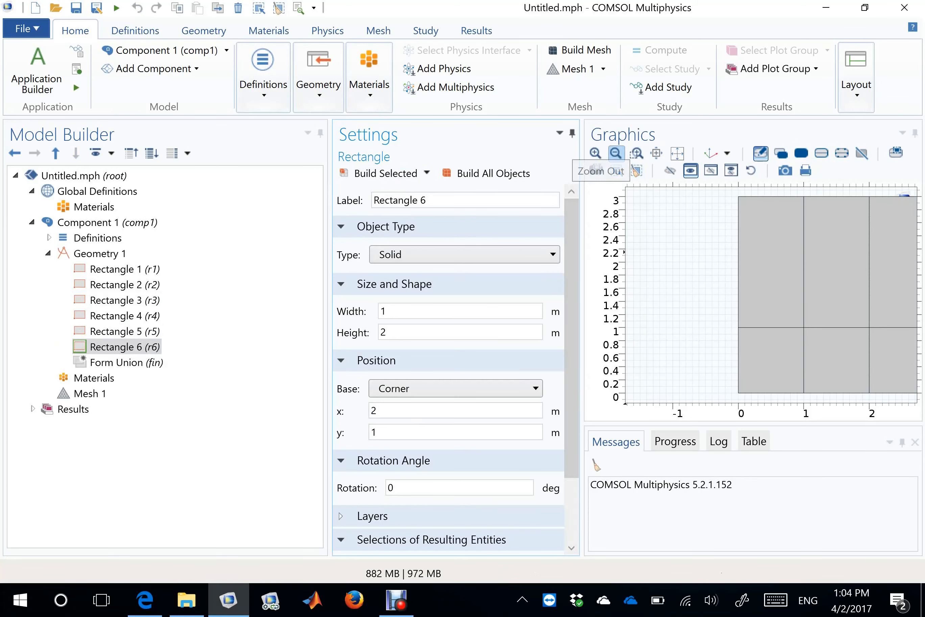
left_click(677, 153)
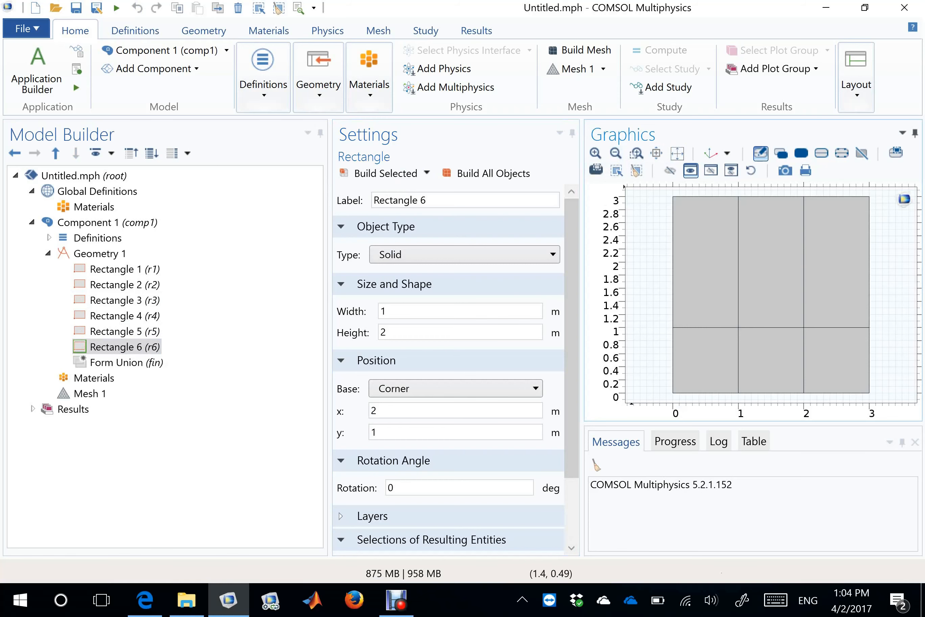
Widen Rectangle 5 and Rectangle 6 to 10 m each and build all geometry objects.
scroll(695, 299, "down", 4)
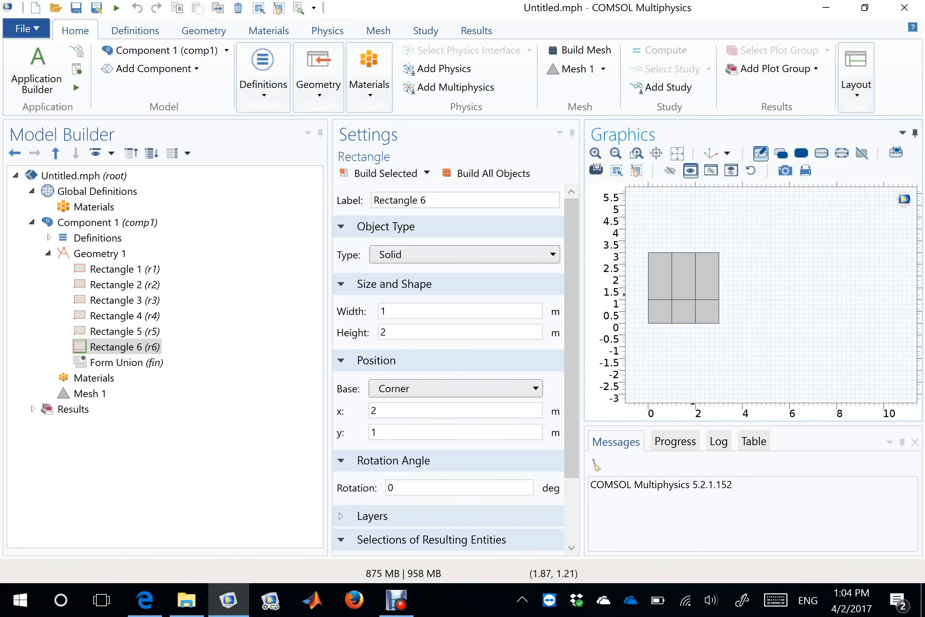
left_click(120, 331)
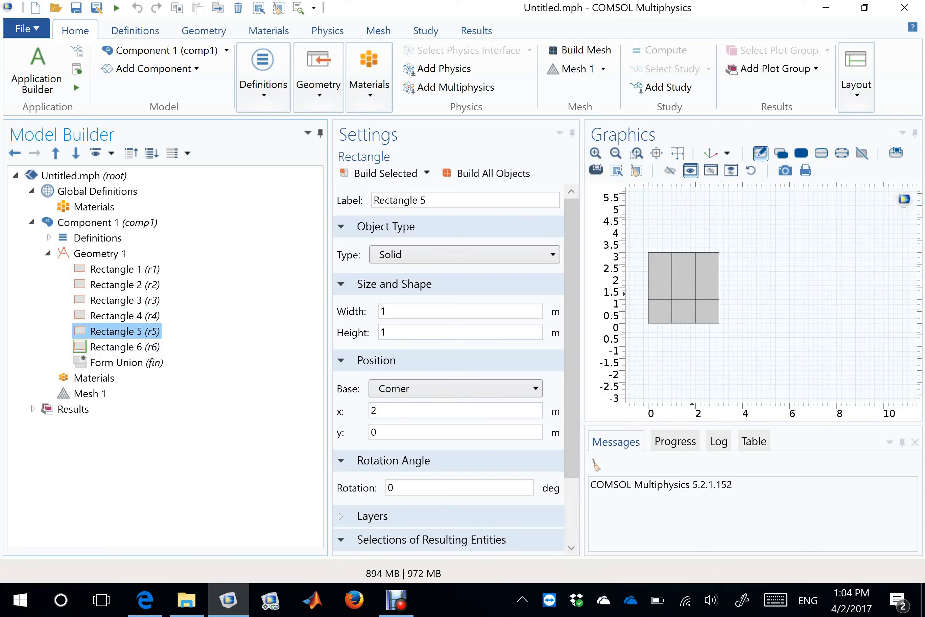
double_click(384, 311)
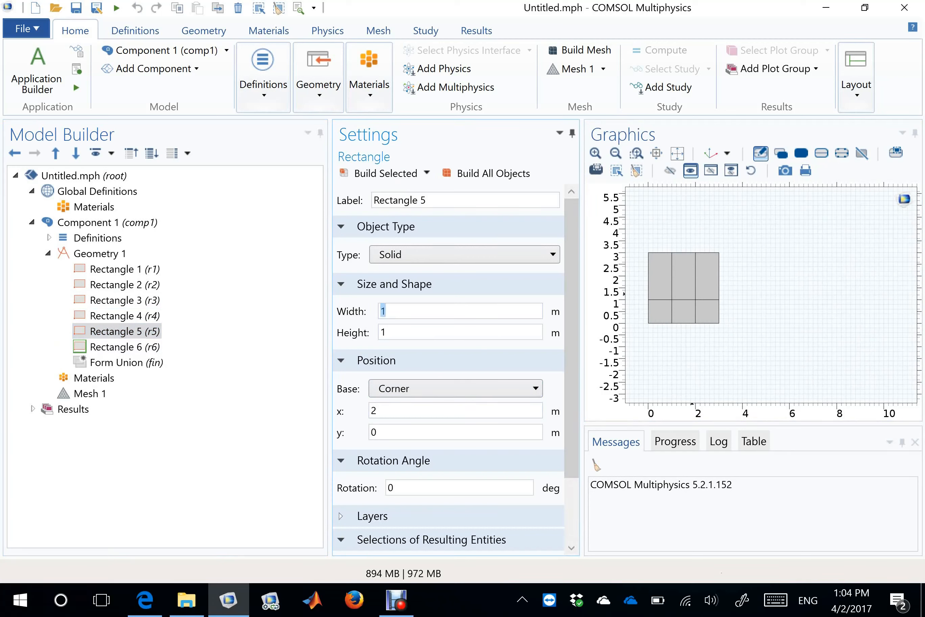
type("10")
left_click(125, 346)
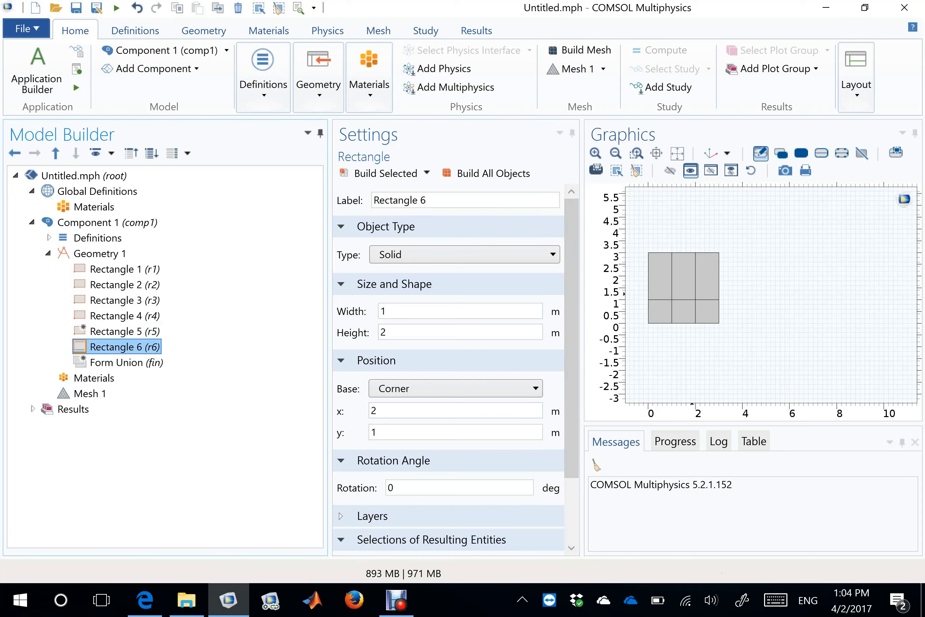
left_click(386, 311)
type("0")
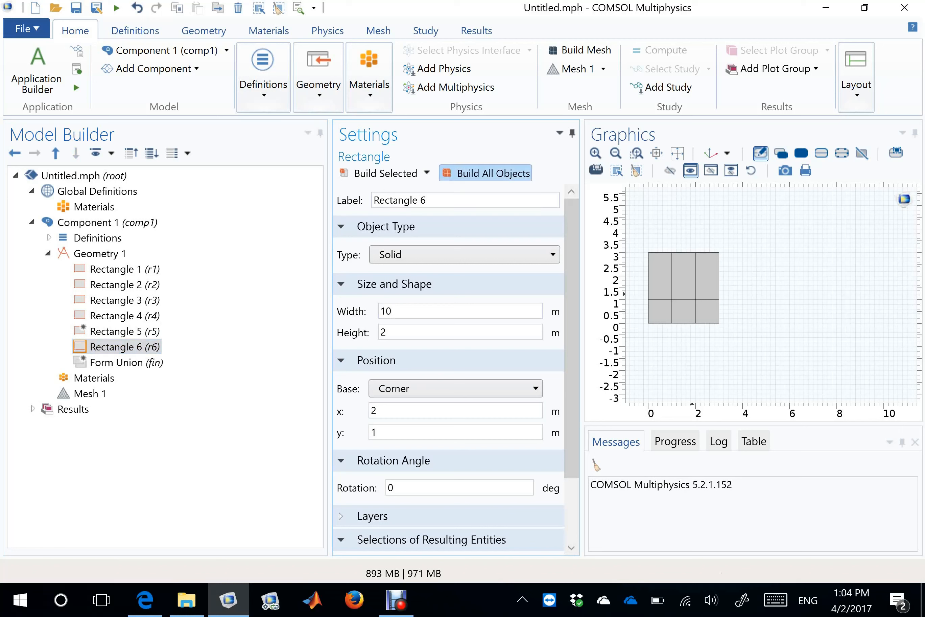
left_click(486, 173)
mouse_move(816, 347)
middle_mouse_down()
mouse_move(813, 296)
mouse_move(824, 363)
middle_mouse_up()
right_click_drag(824, 326, 805, 306)
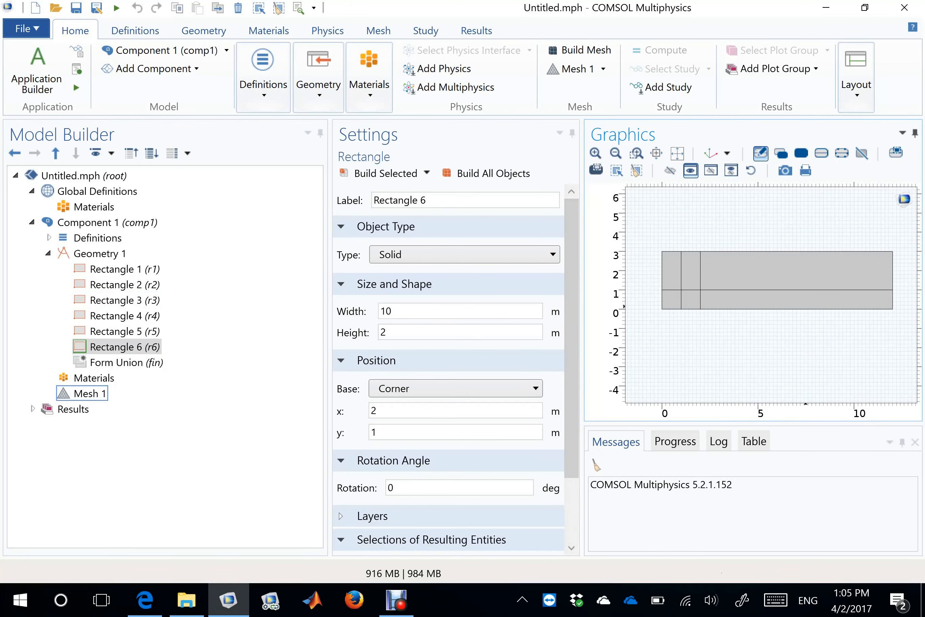
Add a Mapped mesh operation to Mesh 1.
left_click(89, 394)
right_click(75, 393)
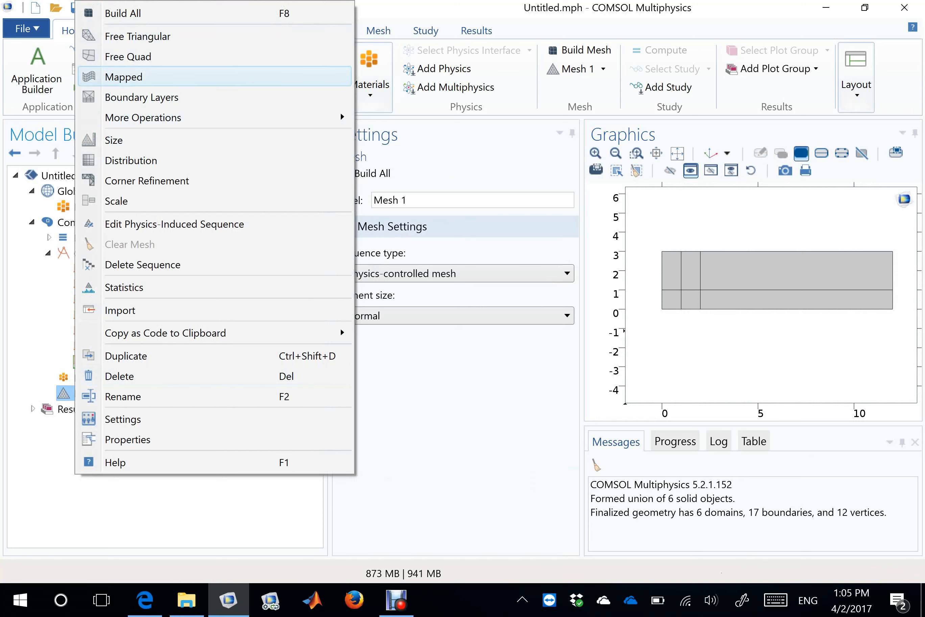
left_click(123, 77)
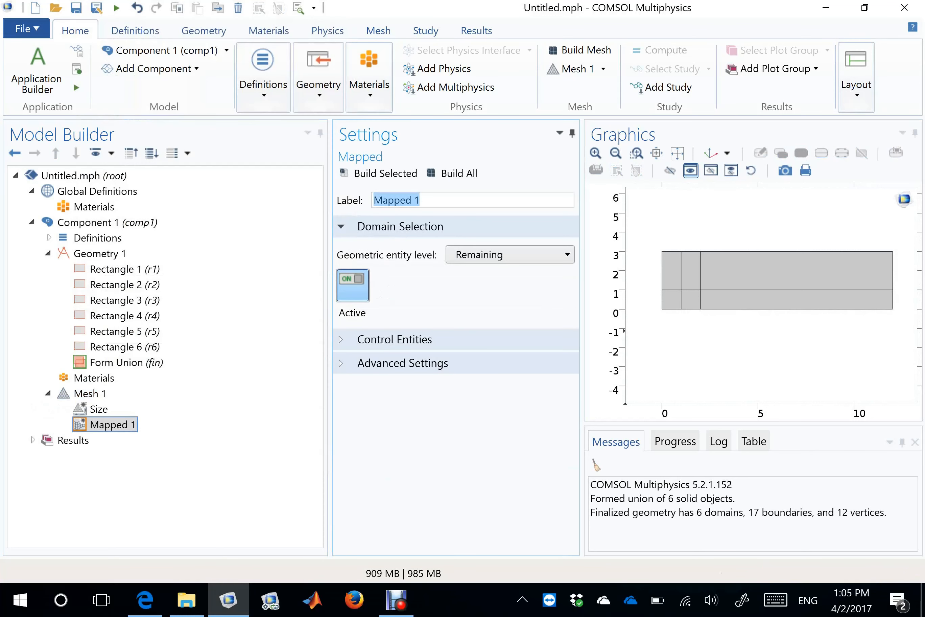
Add a Distribution to Mapped 1 and assign it to the three long horizontal edges, boundaries 12, 14 and 15.
right_click(104, 423)
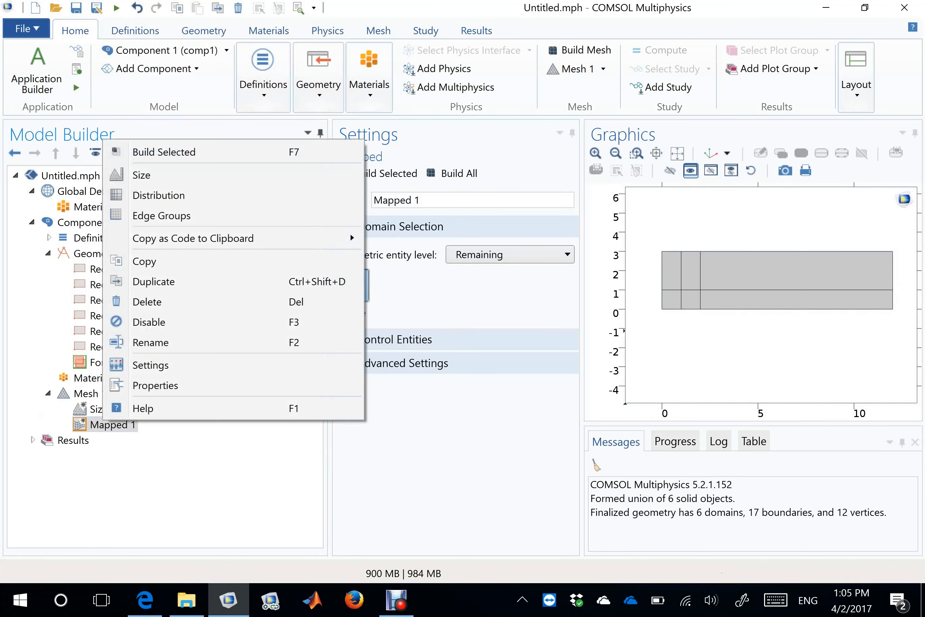
left_click(167, 195)
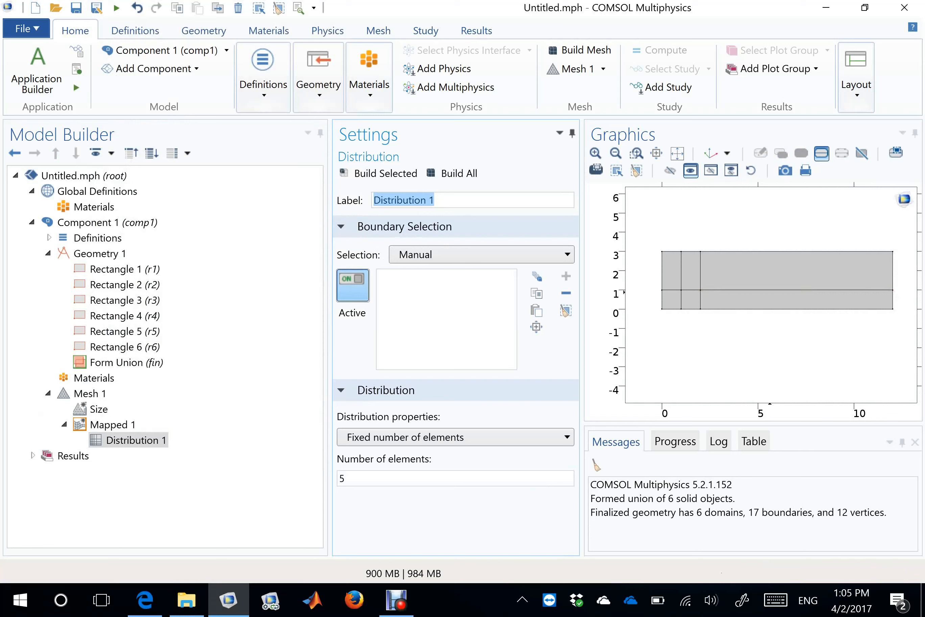
left_click(796, 309)
left_click(797, 289)
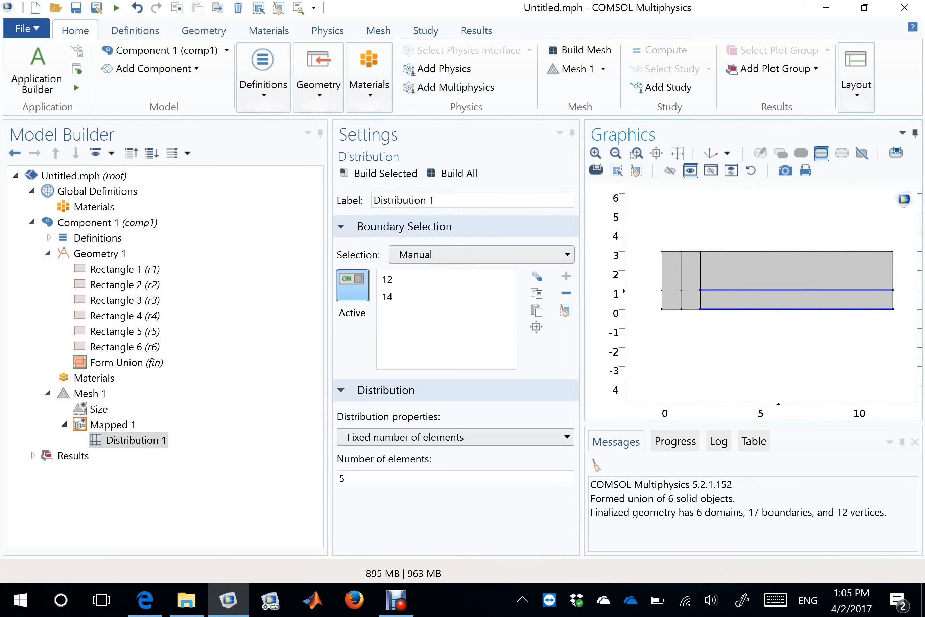
left_click(796, 251)
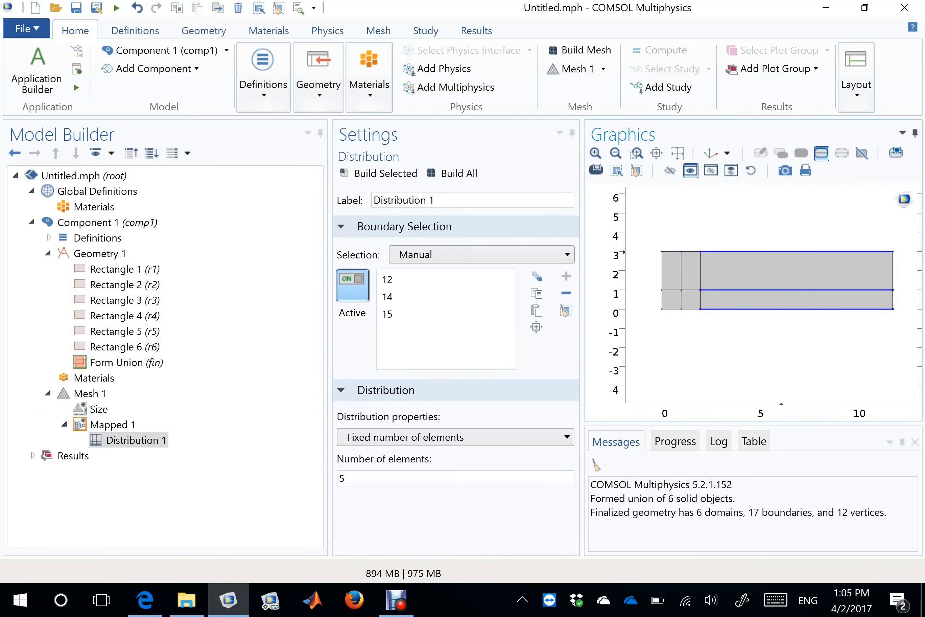
Switch Distribution 1 to the predefined distribution type with 50 elements and build the mesh.
left_click(454, 437)
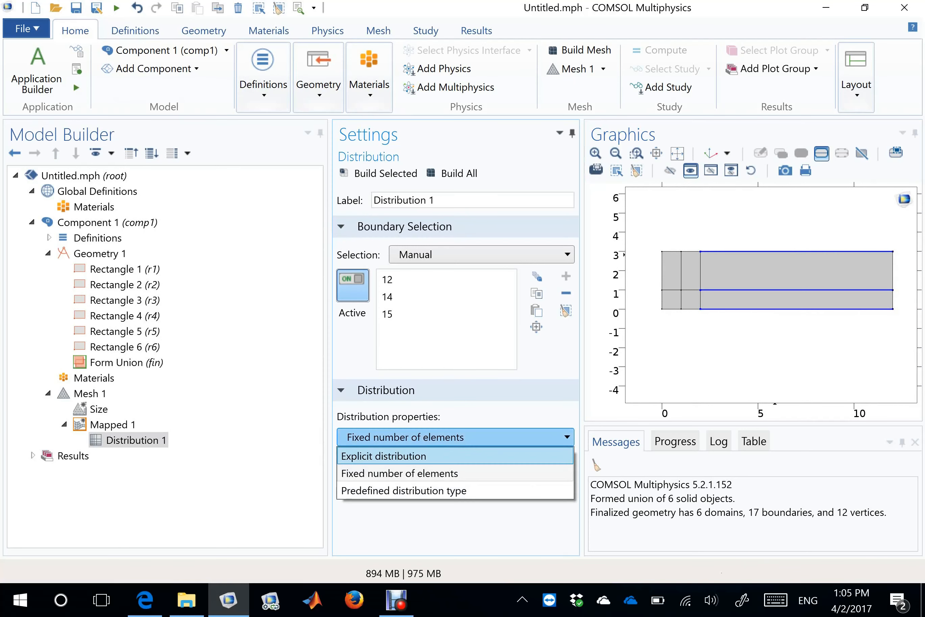
left_click(454, 491)
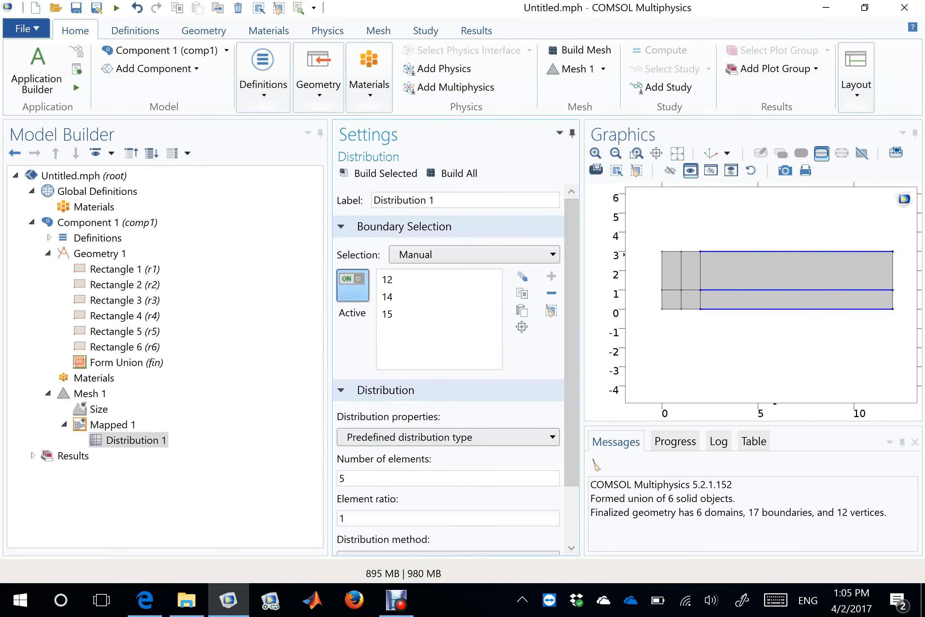
left_click_drag(572, 398, 572, 452)
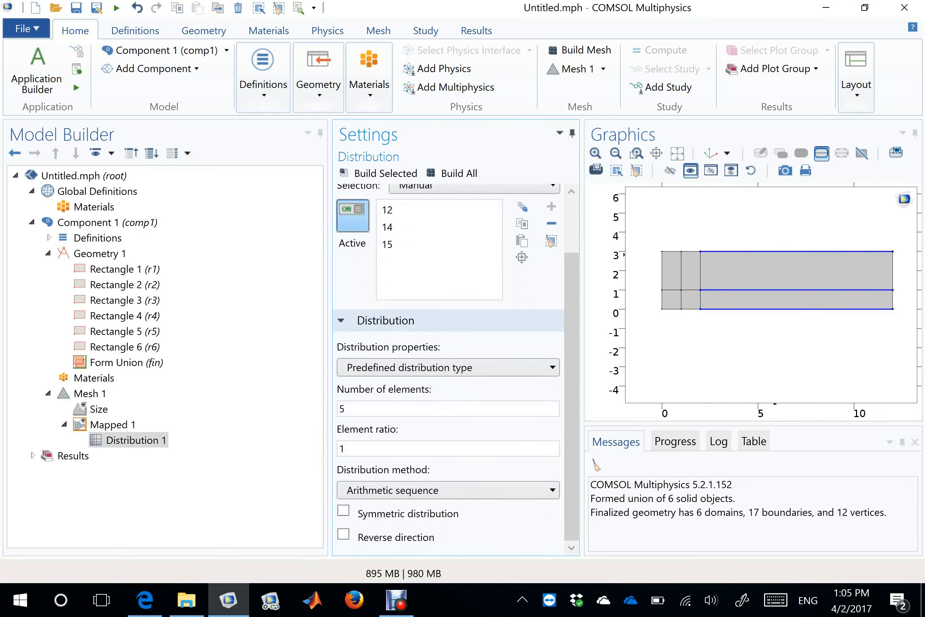
left_click_drag(352, 409, 339, 408)
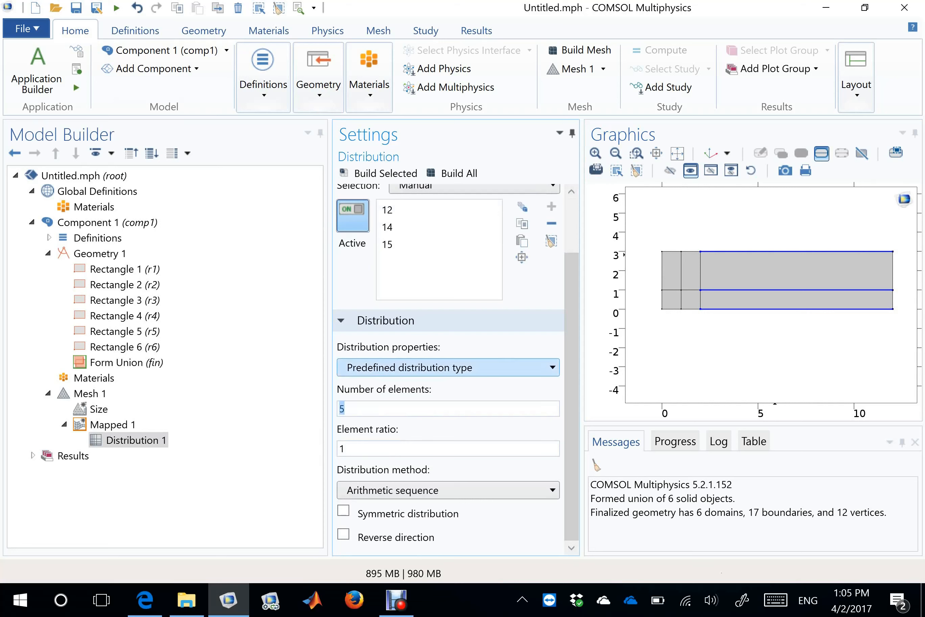
type("50")
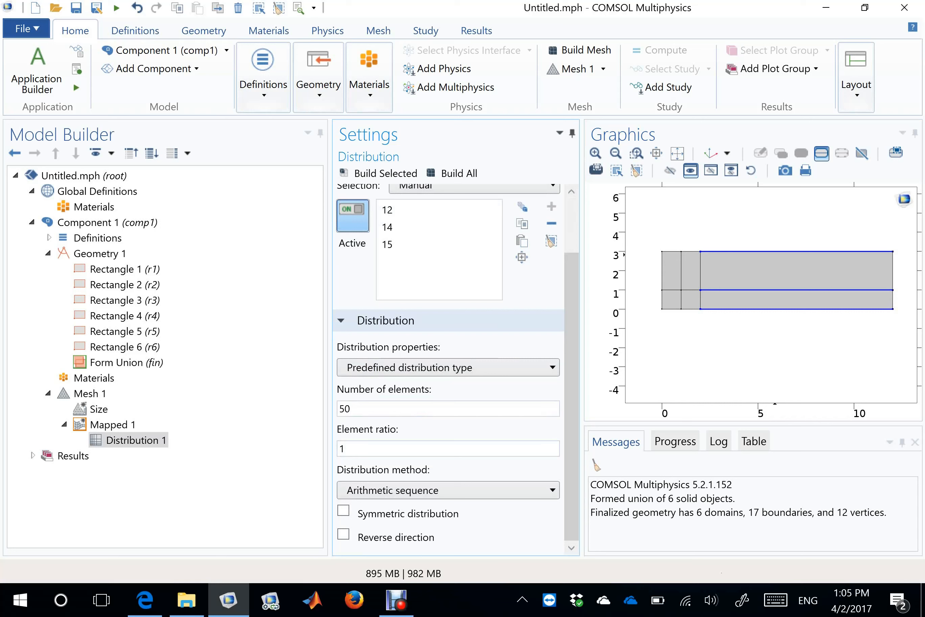
left_click(377, 173)
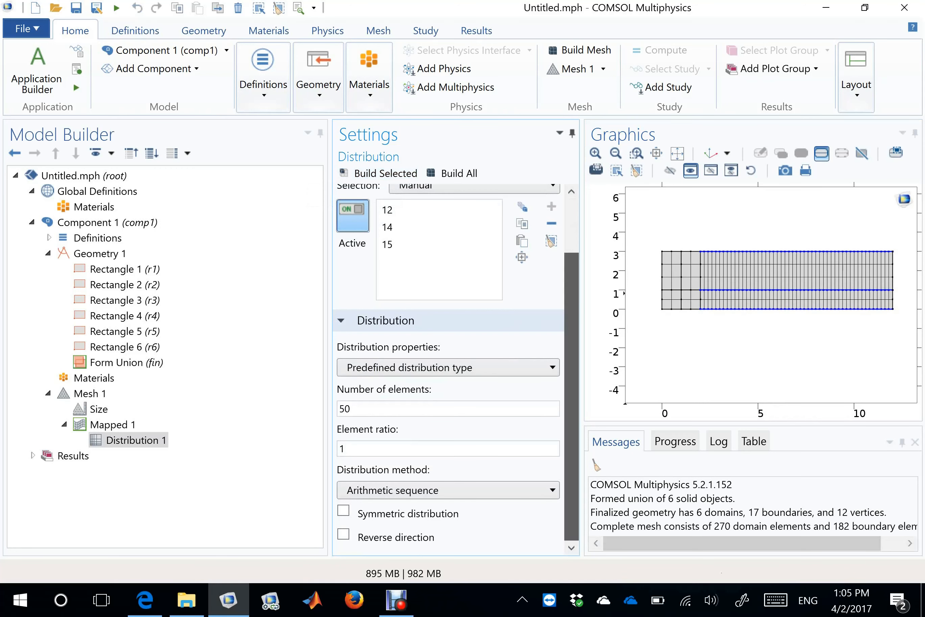
Change Distribution 1 to a geometric sequence with an element ratio of 10 and build the mesh.
left_click(447, 490)
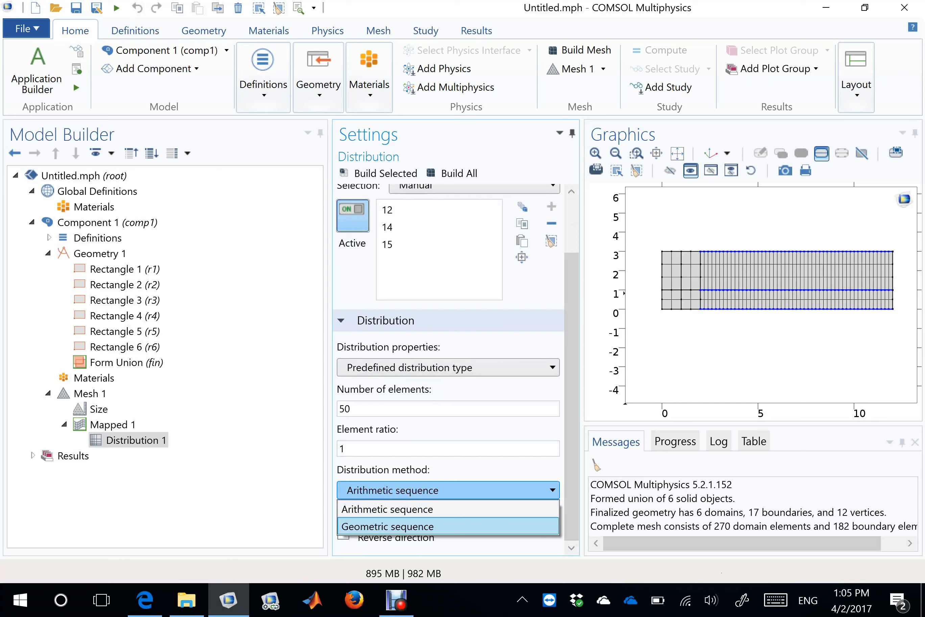
left_click(448, 526)
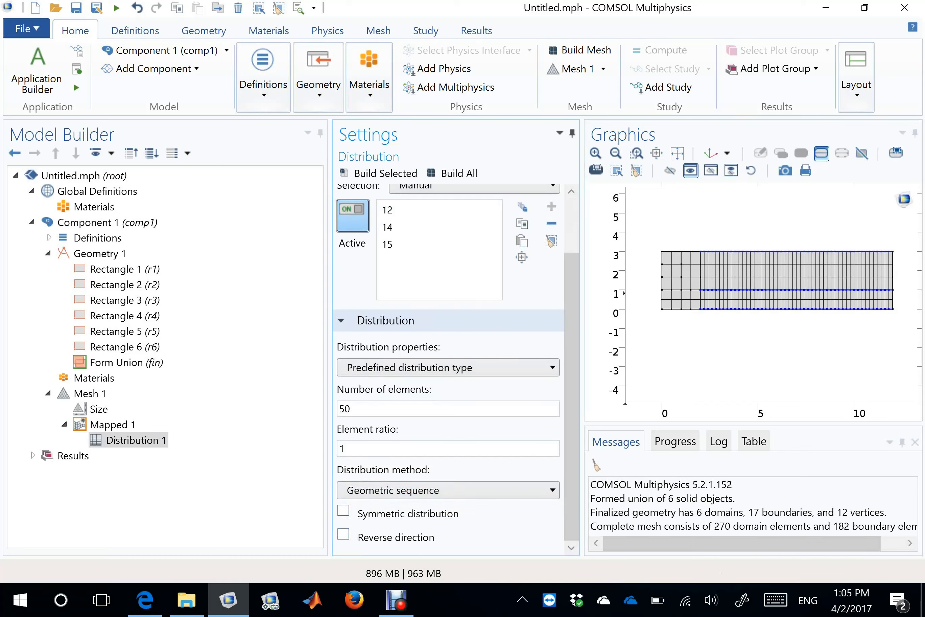
double_click(343, 448)
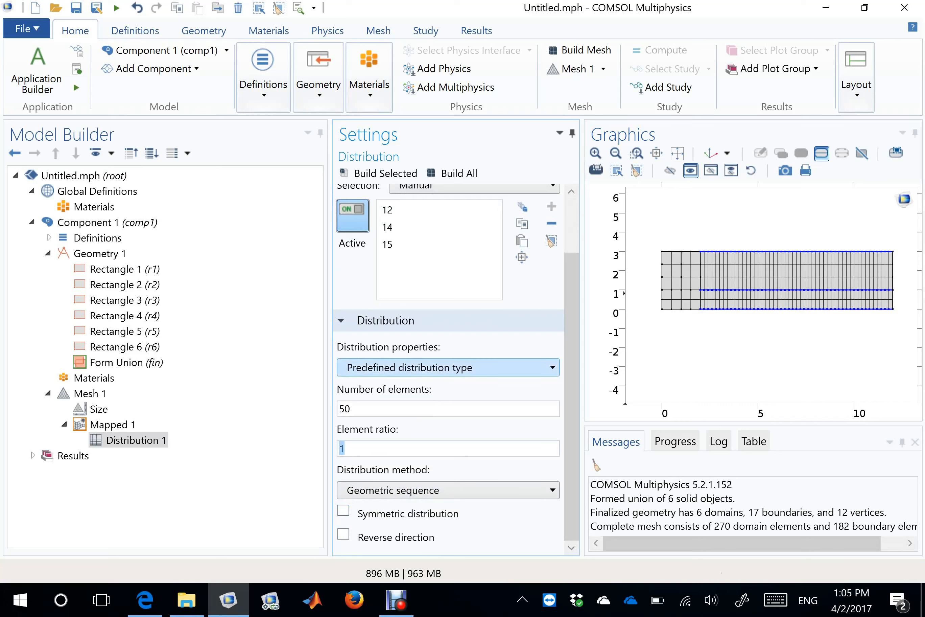
type("10")
left_click(380, 173)
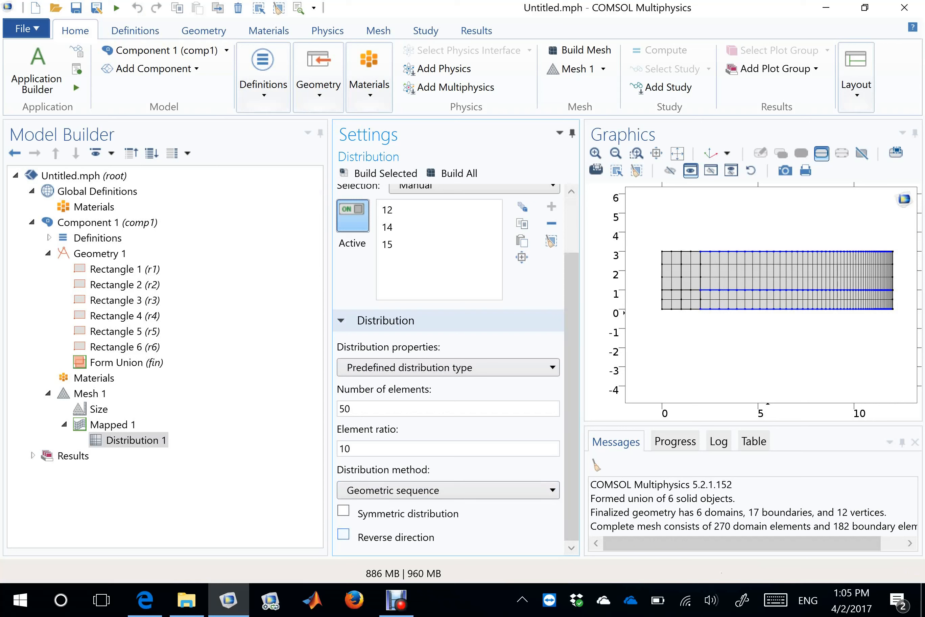
Reverse the direction of Distribution 1 and rebuild the mesh.
left_click(343, 534)
left_click(380, 173)
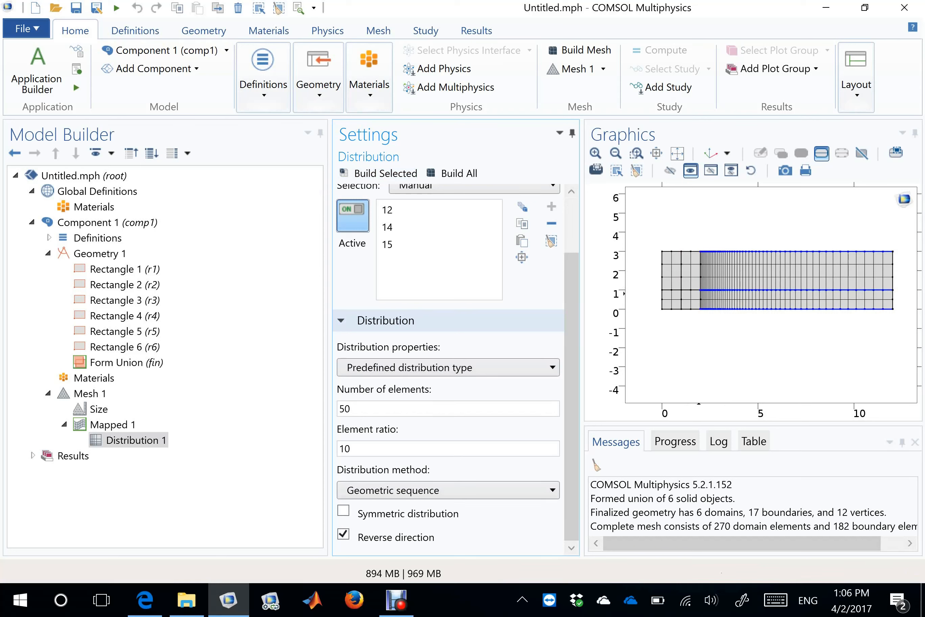
scroll(701, 308, "up", 2)
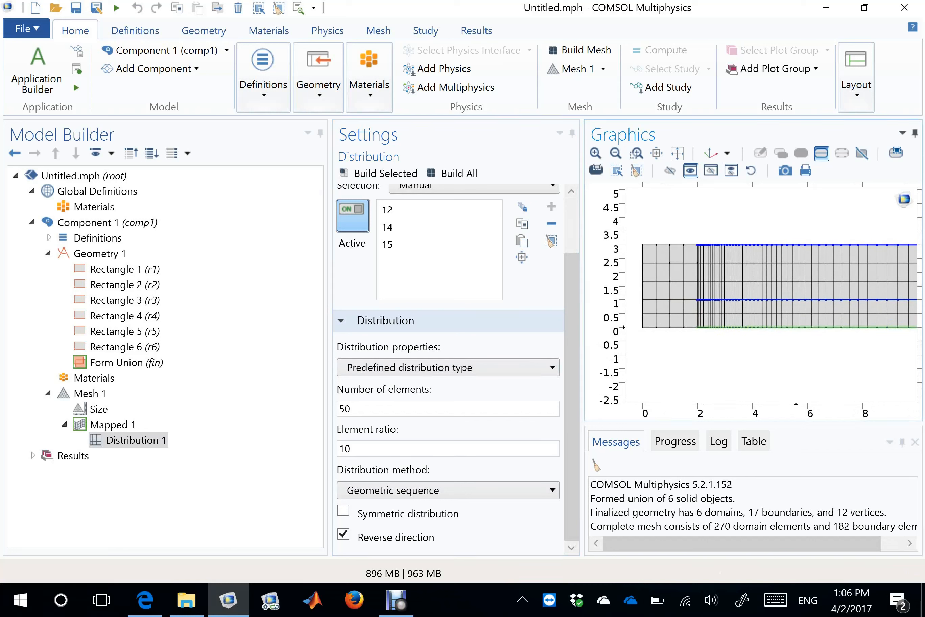
Add a second Distribution to Mapped 1 and assign it to the six short horizontal edges, boundaries 2, 4, 5, 7, 9 and 10.
right_click(113, 424)
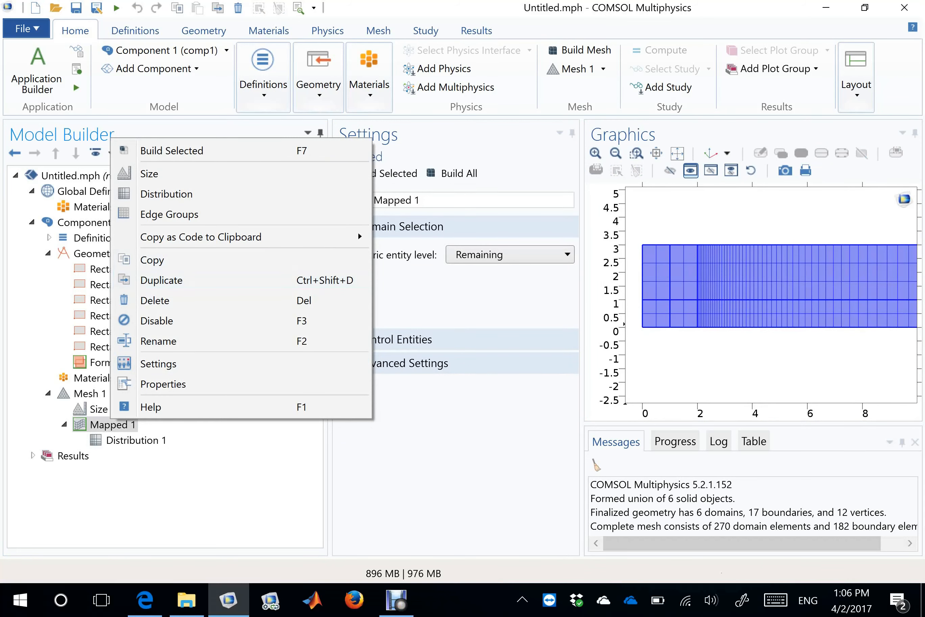
left_click(166, 193)
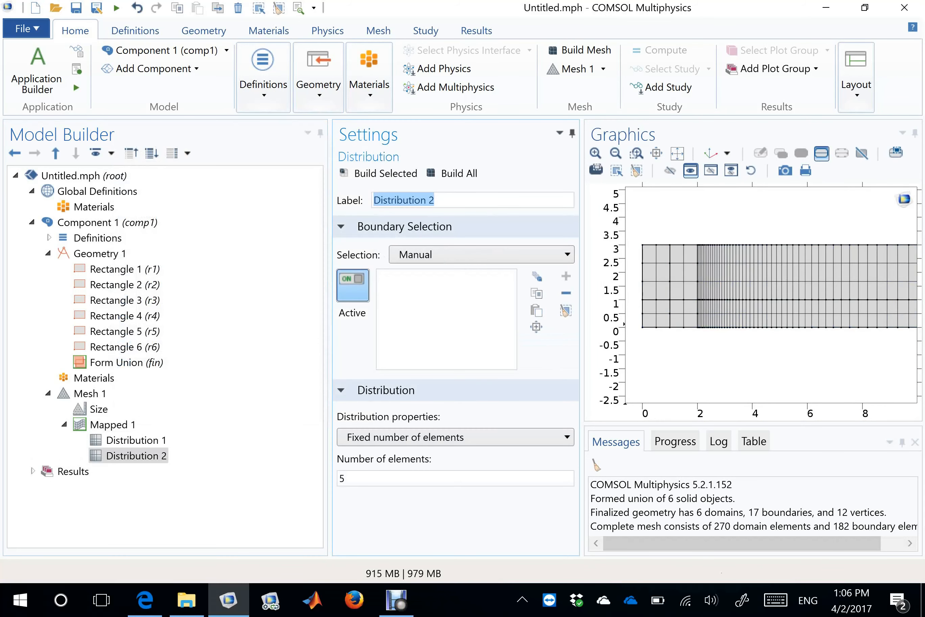
left_click(680, 301)
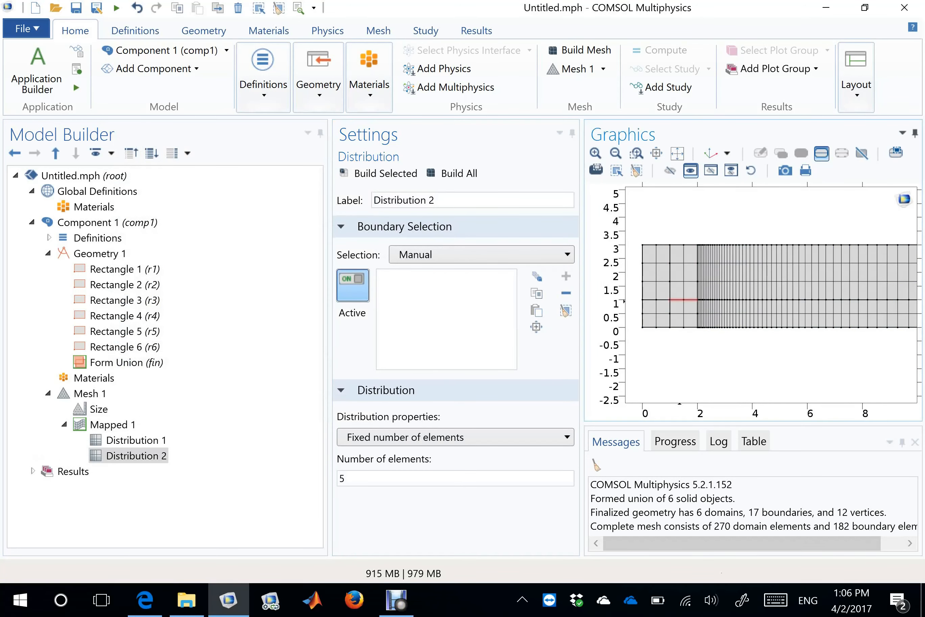
left_click(676, 245)
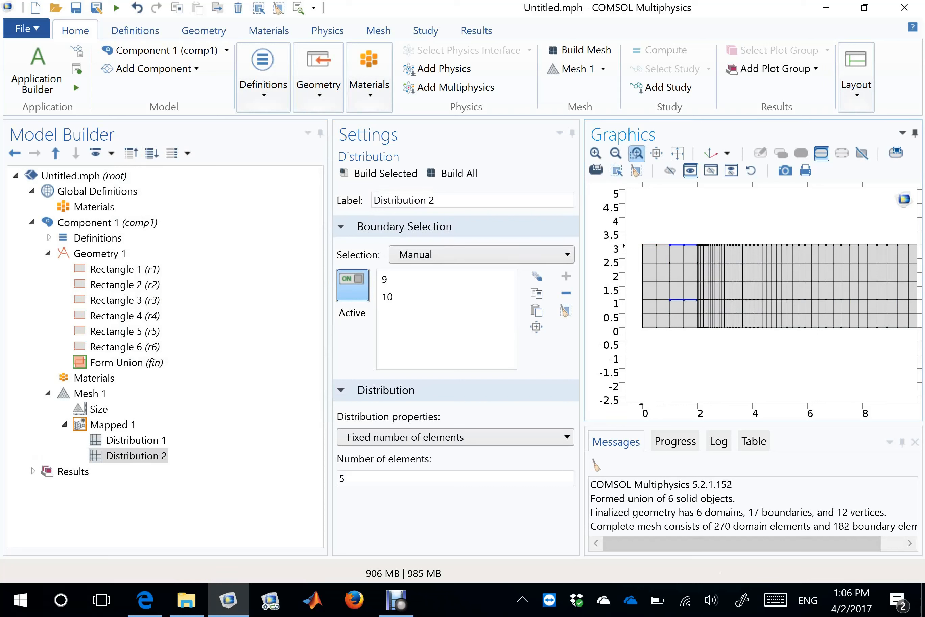
left_click(636, 154)
left_click(896, 153)
left_click_drag(639, 235, 692, 261)
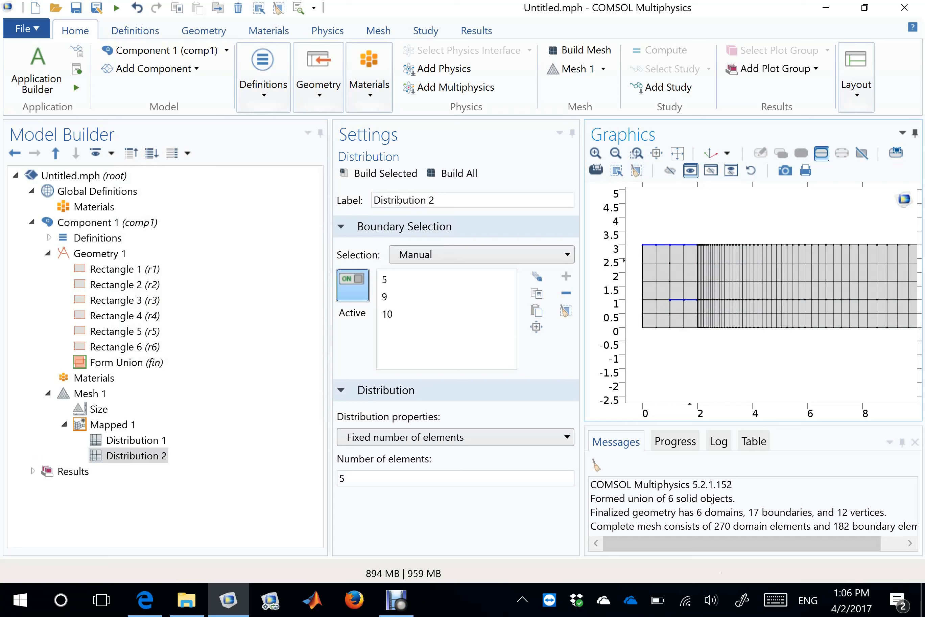
left_click(897, 153)
left_click_drag(633, 290, 712, 340)
left_click(896, 153)
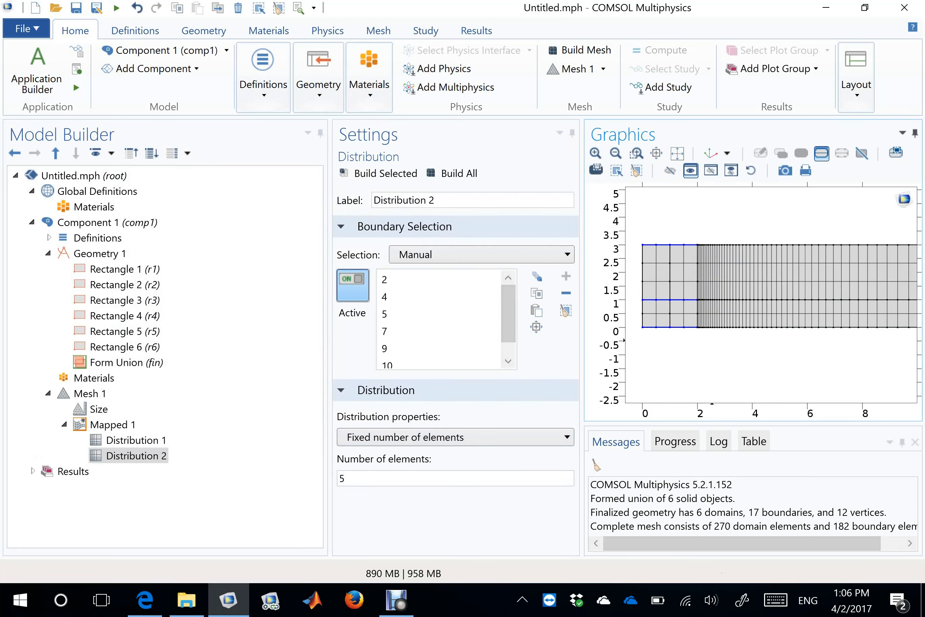
Switch Distribution 2 to the predefined distribution type with a geometric sequence.
left_click(453, 437)
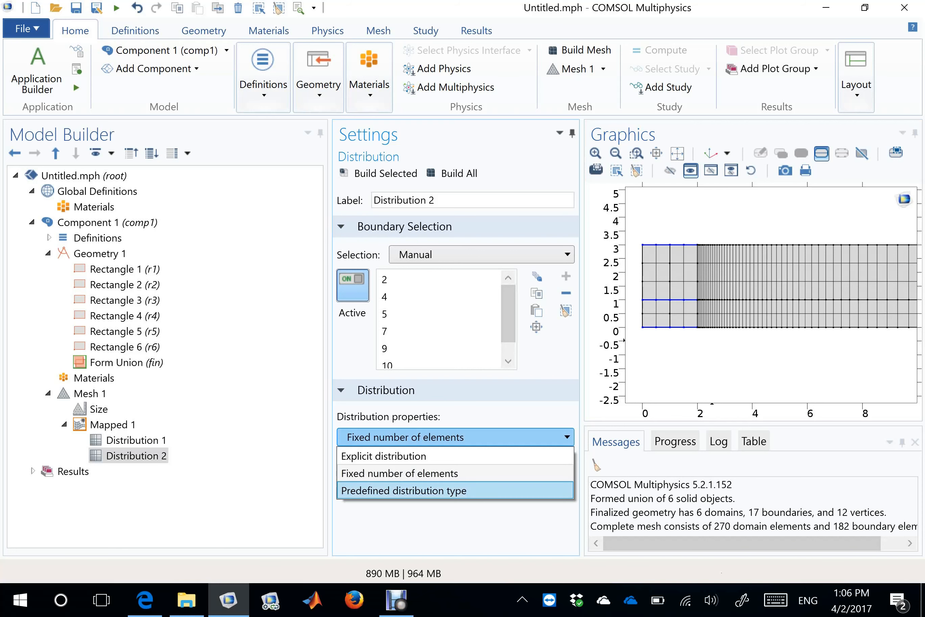
left_click(403, 490)
scroll(453, 399, "down", 2)
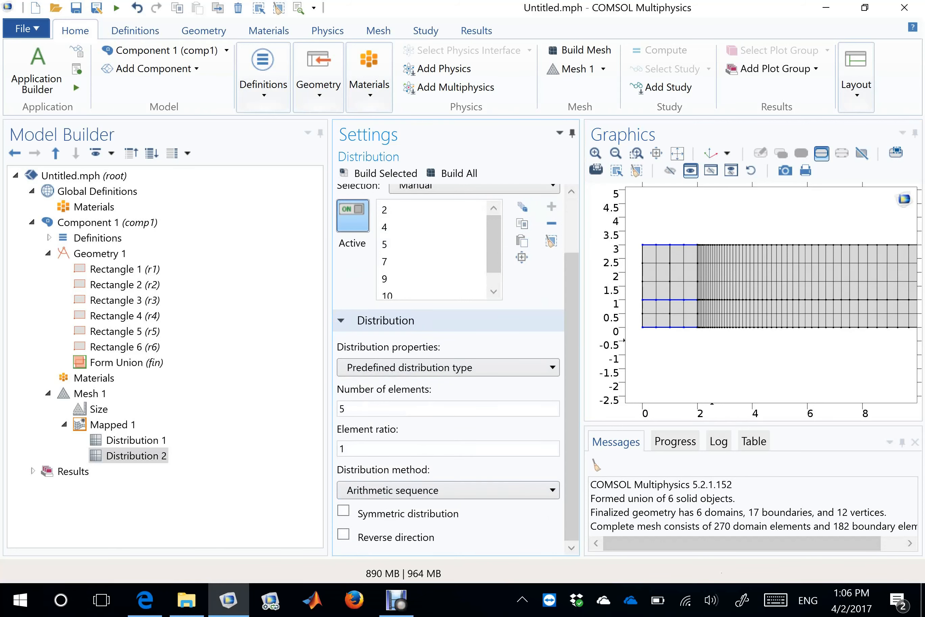
left_click(448, 490)
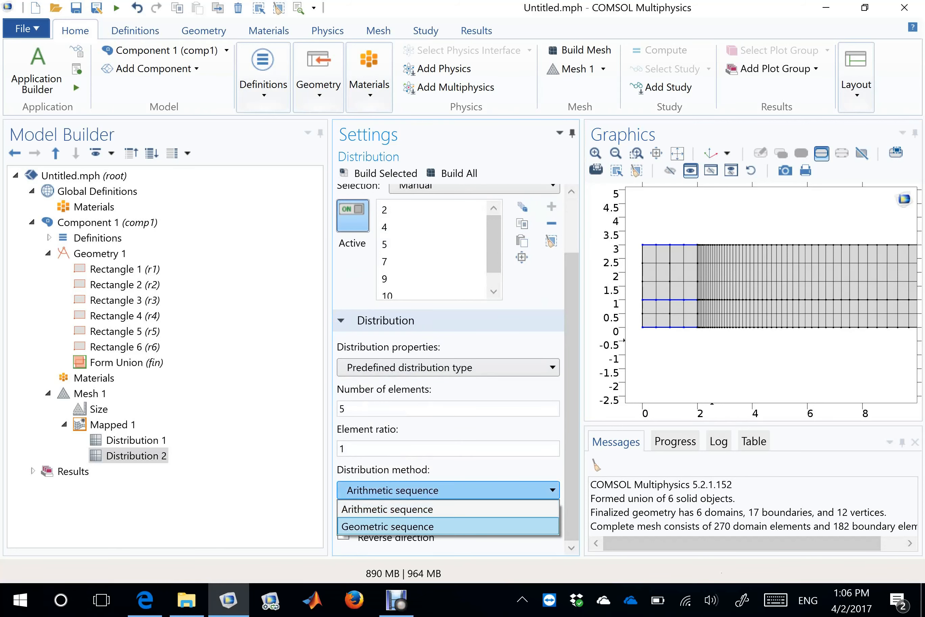
left_click(398, 525)
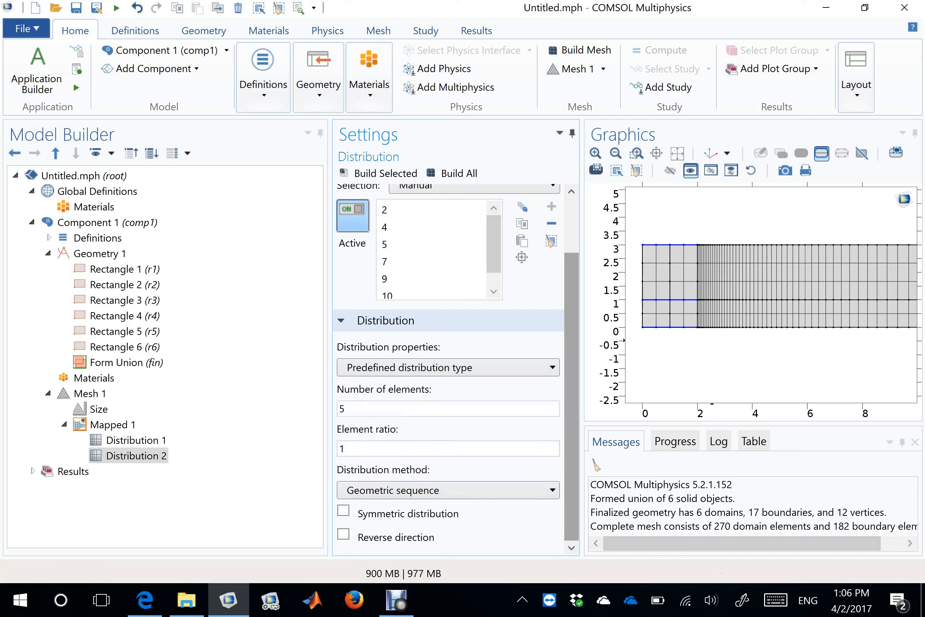
Set Distribution 2 to 10 elements with an element ratio of 5 and build the mesh.
double_click(342, 409)
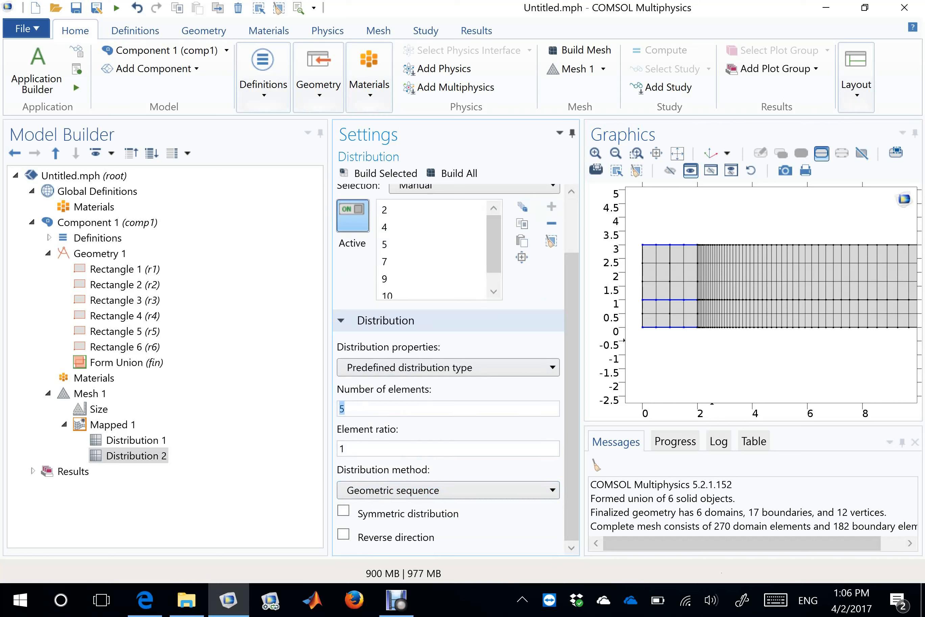
type("10")
double_click(342, 449)
type("5")
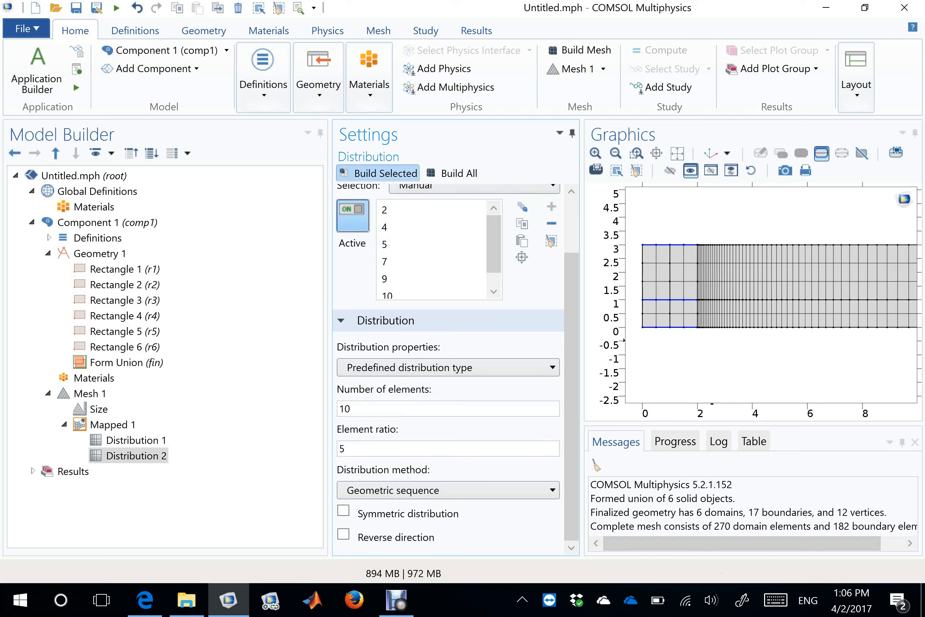
left_click(370, 173)
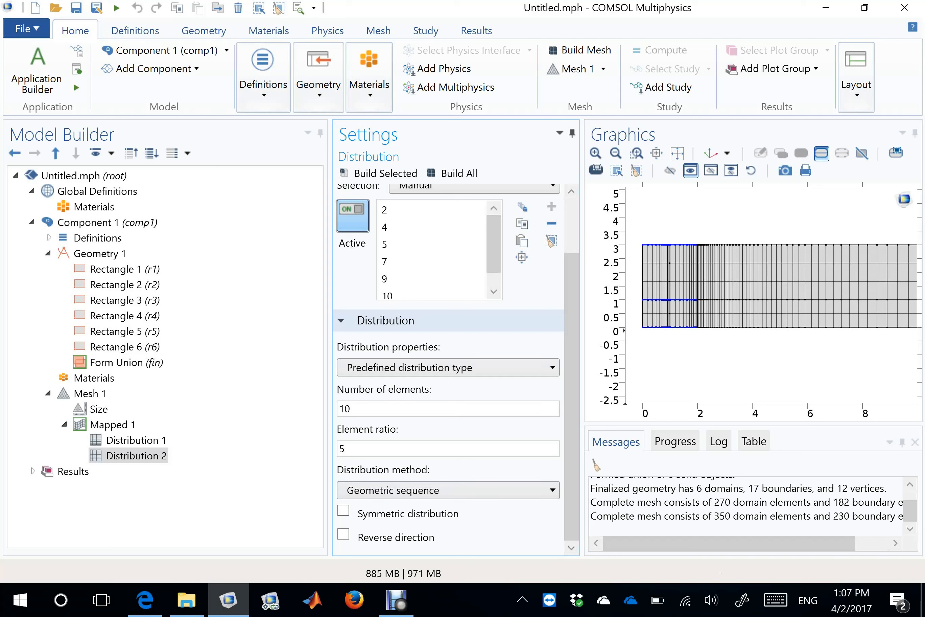
Make Distribution 2 symmetric, rebuild the mesh and inspect the element spacing around the short horizontal edges.
left_click(343, 510)
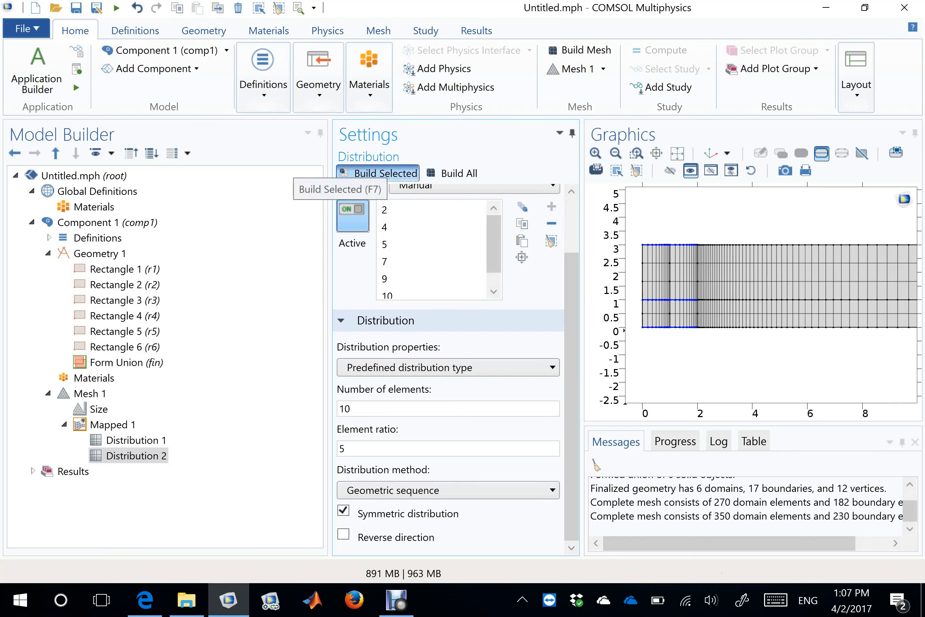
left_click(380, 173)
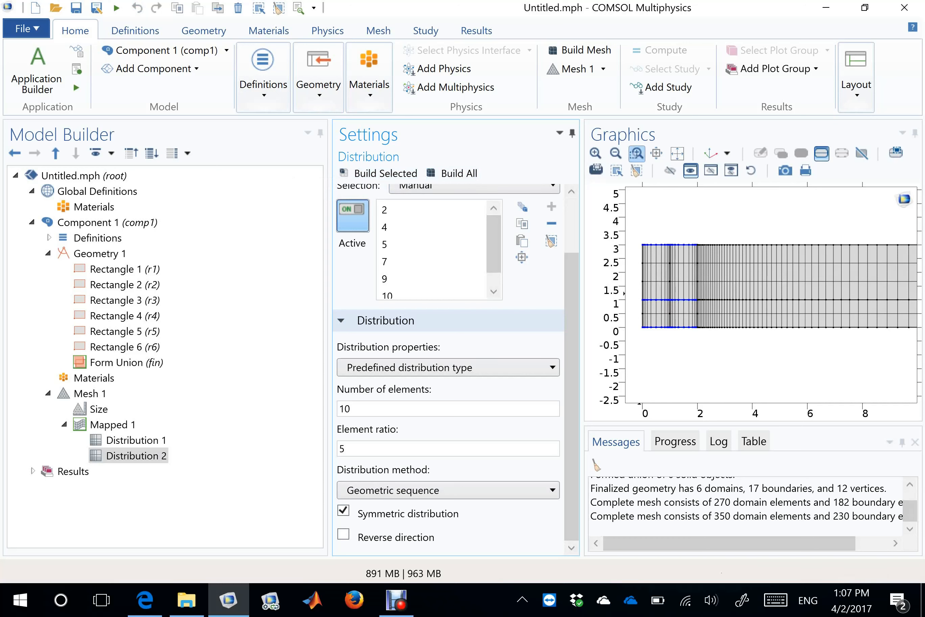
left_click(637, 153)
left_click_drag(635, 291, 688, 318)
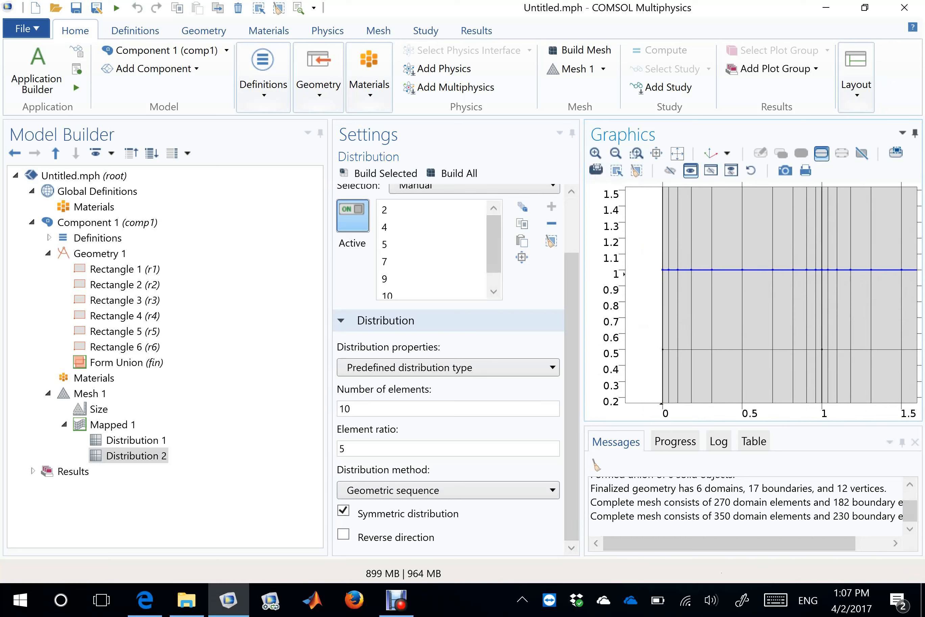
middle_click_drag(845, 300, 859, 343)
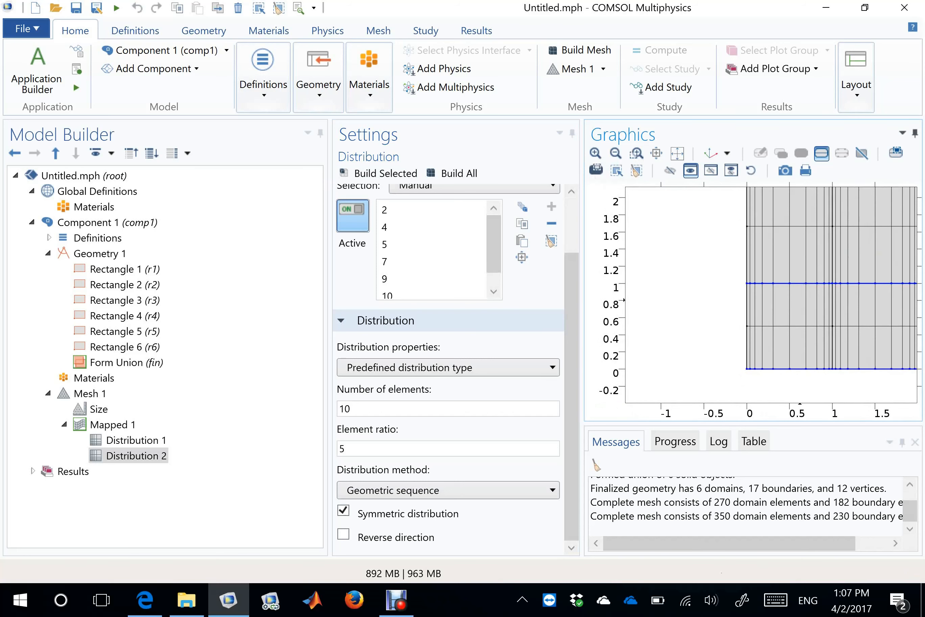
right_click_drag(861, 288, 774, 289)
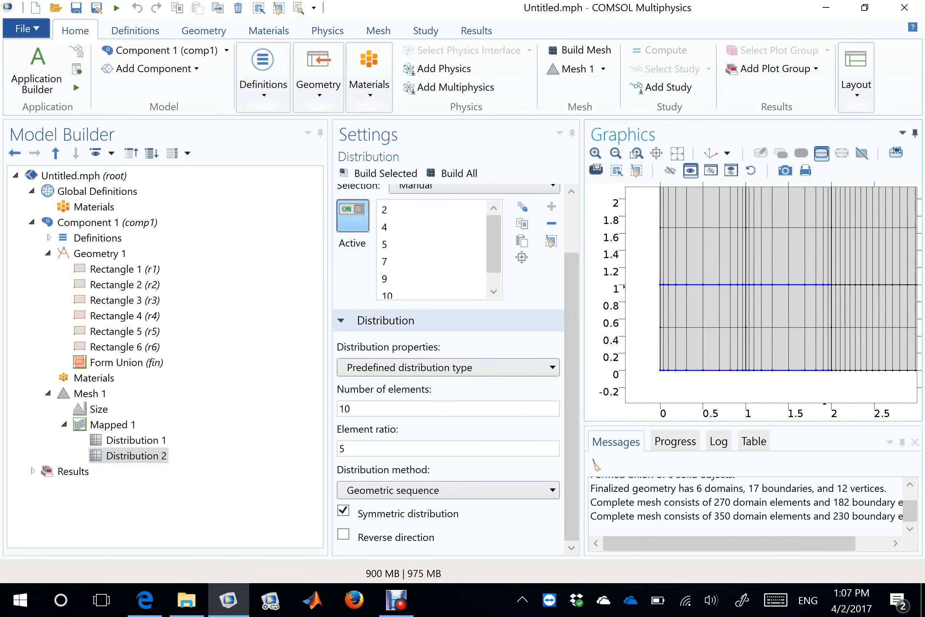
left_click(636, 154)
left_click_drag(813, 268, 856, 307)
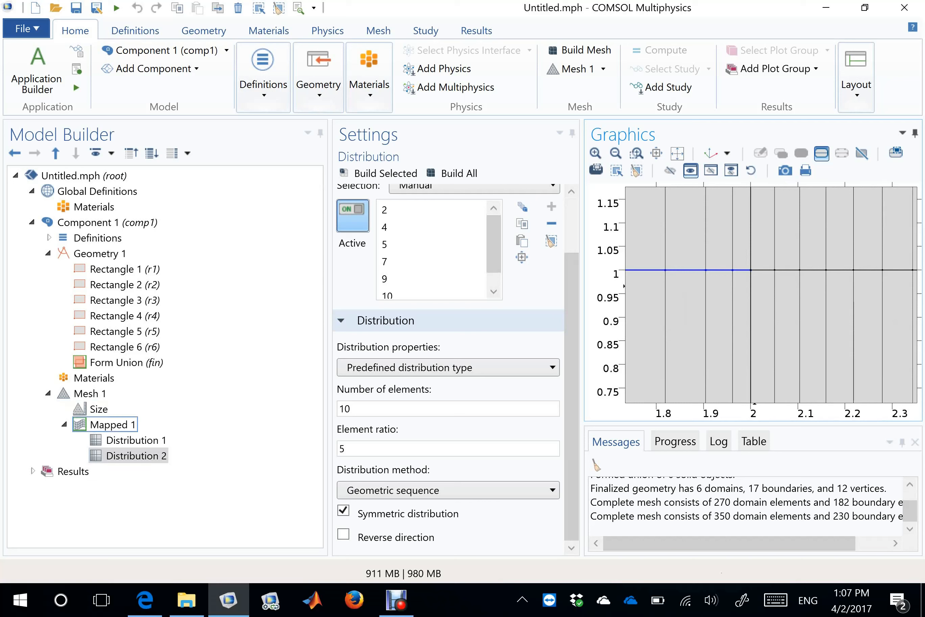
Add a third Distribution to Mapped 1 and assign it to all vertical edges, boundaries 1, 3, 6, 8, 11, 13, 16 and 17.
left_click(113, 425)
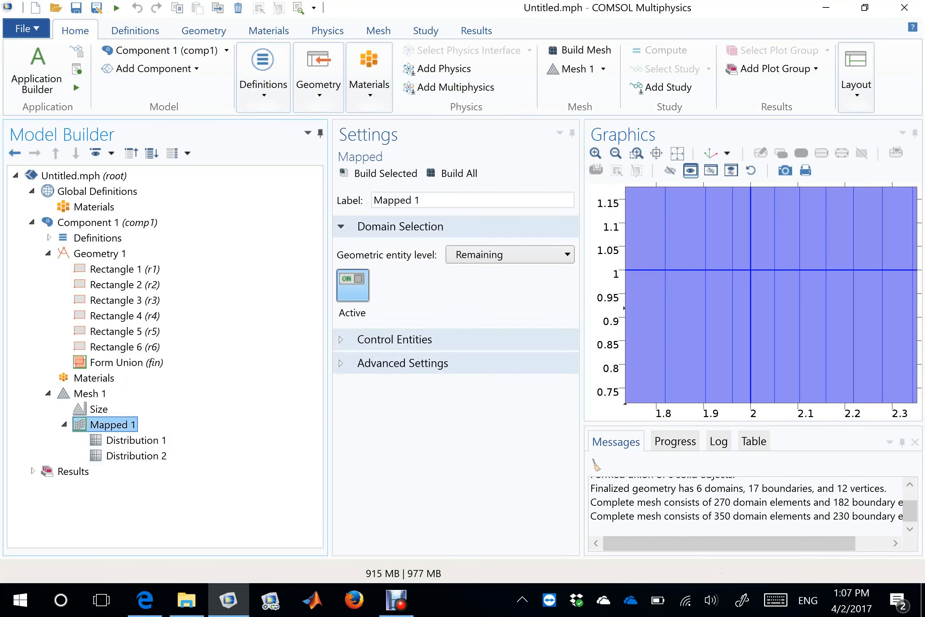
right_click(110, 422)
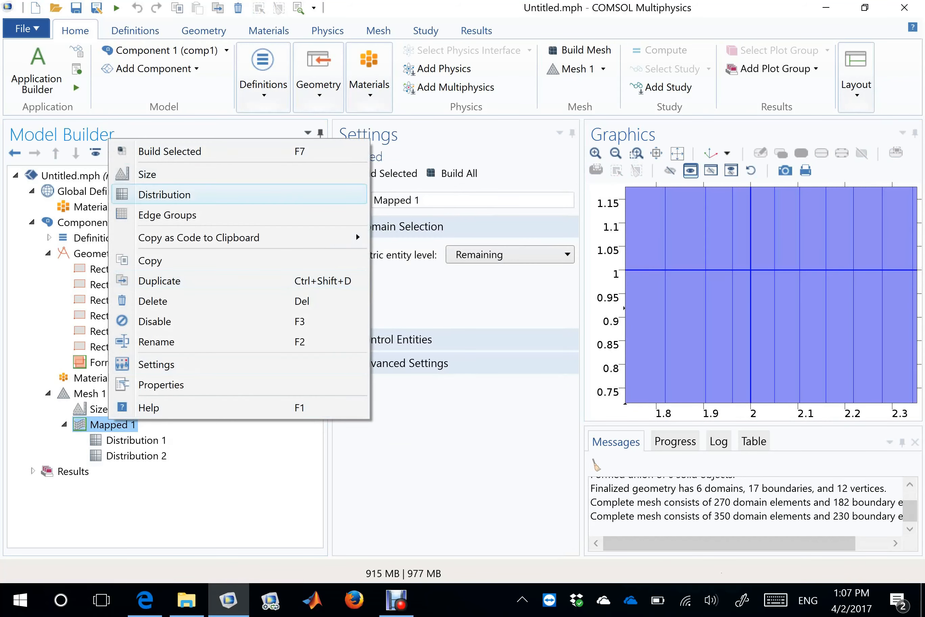
left_click(164, 195)
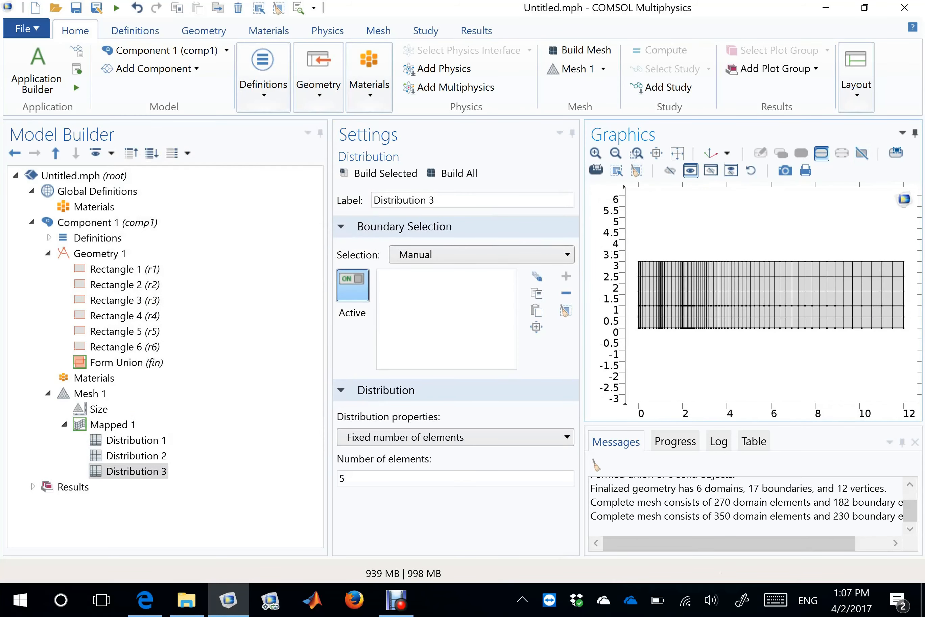
left_click_drag(916, 344, 916, 344)
left_click_drag(673, 255, 708, 357)
left_click_drag(657, 254, 667, 346)
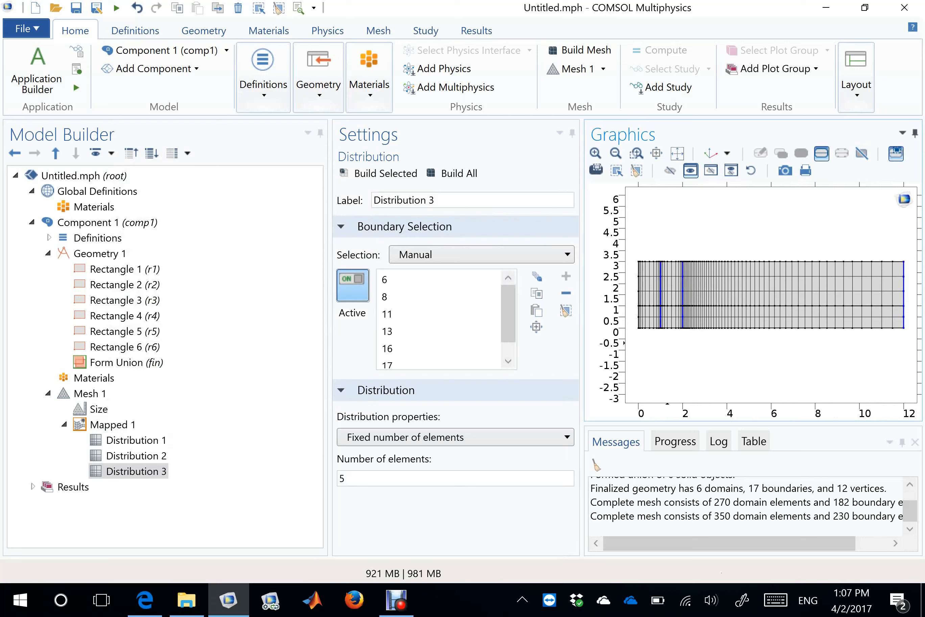
left_click_drag(637, 256, 647, 345)
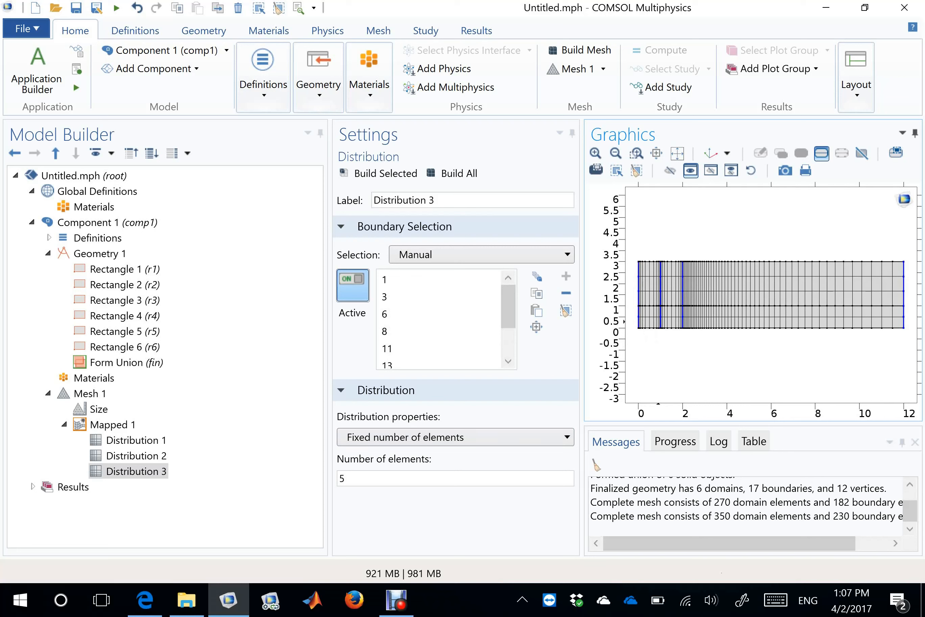
Switch Distribution 3 to the predefined distribution type with 10 elements and an element ratio of 5.
left_click(455, 437)
left_click(410, 490)
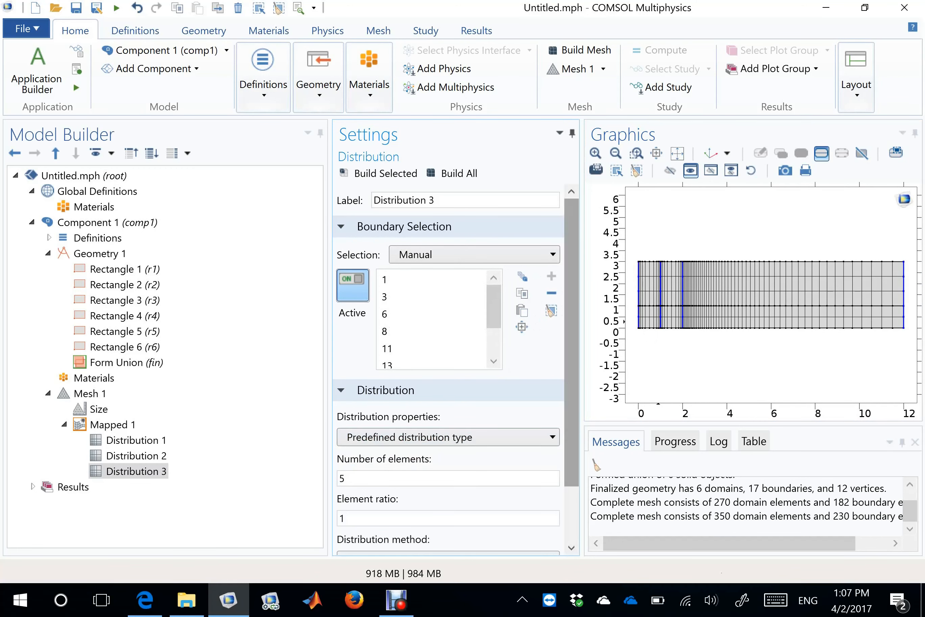
scroll(448, 358, "down", 3)
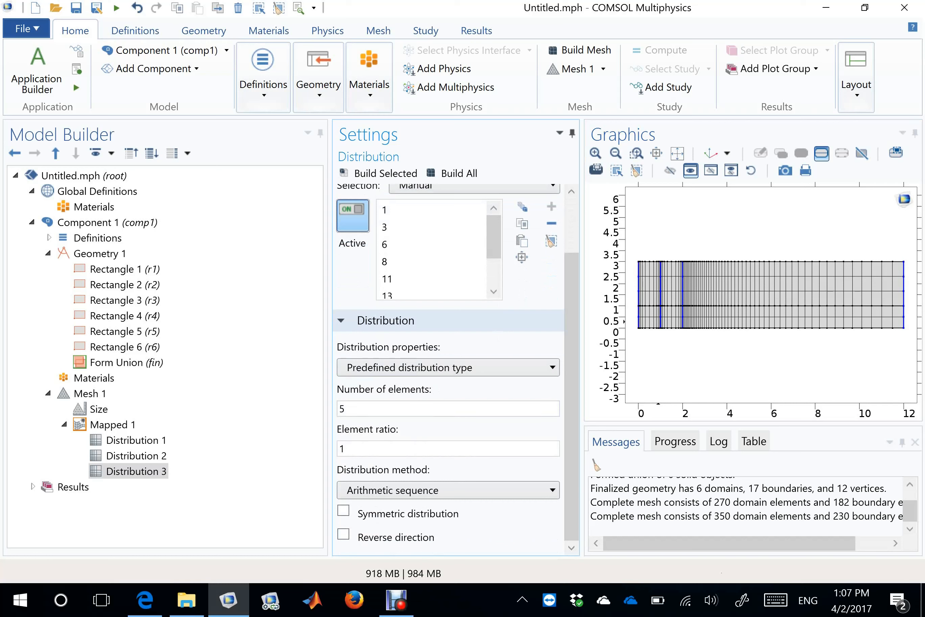
double_click(342, 409)
type("10")
key("Tab")
type("5")
Make Distribution 3 a symmetric geometric sequence without reversed direction and build the whole mesh.
left_click(344, 534)
left_click(343, 511)
left_click(398, 490)
left_click(410, 529)
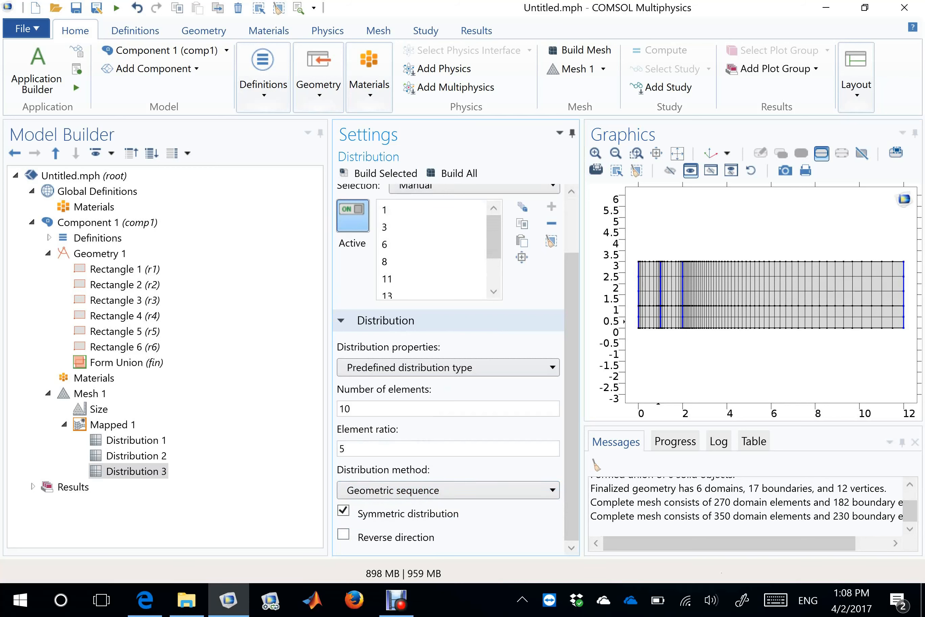
left_click(454, 173)
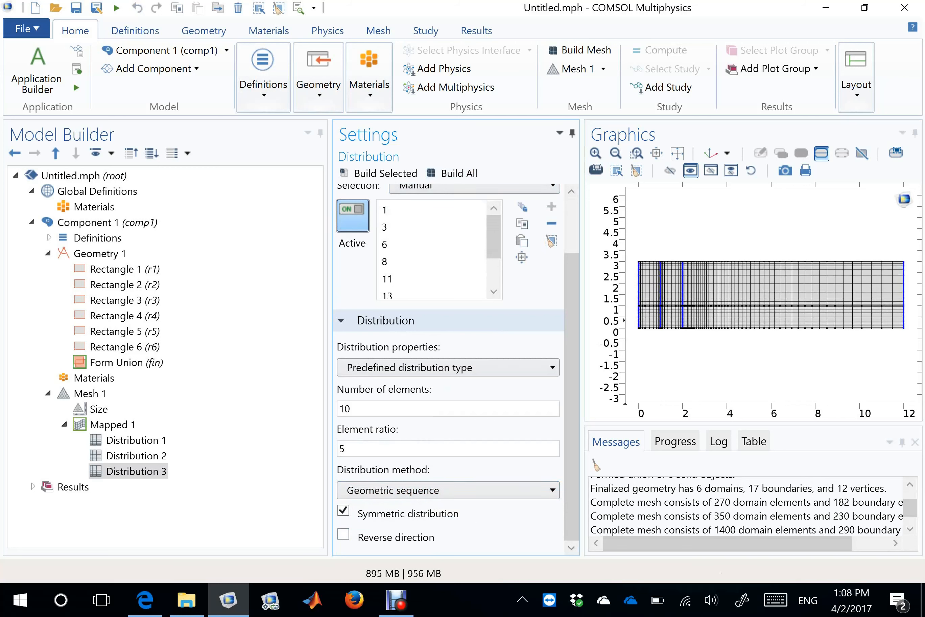
Increase the number of elements in Distribution 3 to 20 and rebuild the whole mesh.
left_click(636, 154)
left_click_drag(632, 262, 681, 349)
right_click_drag(804, 275, 766, 281)
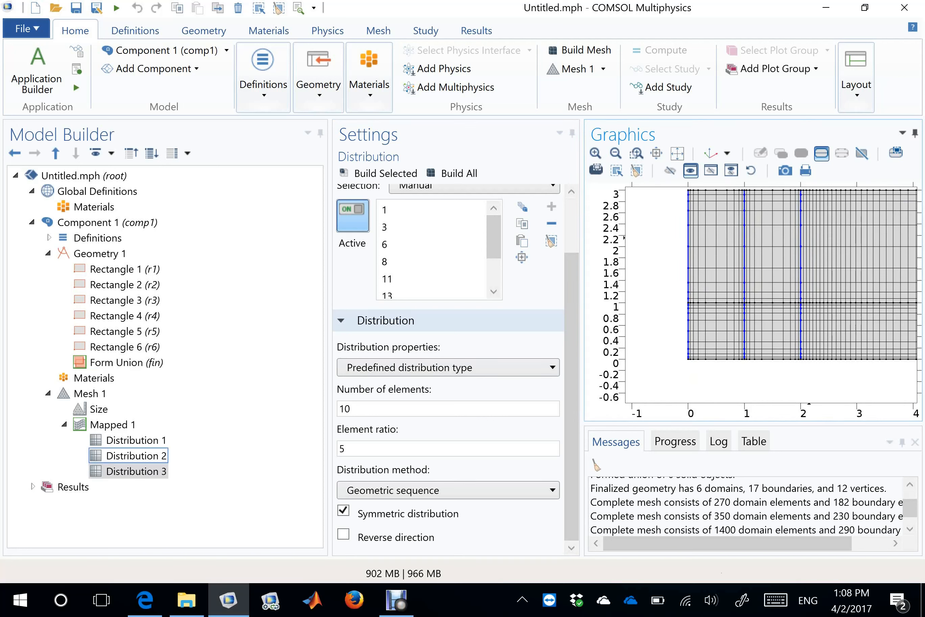
left_click(136, 471)
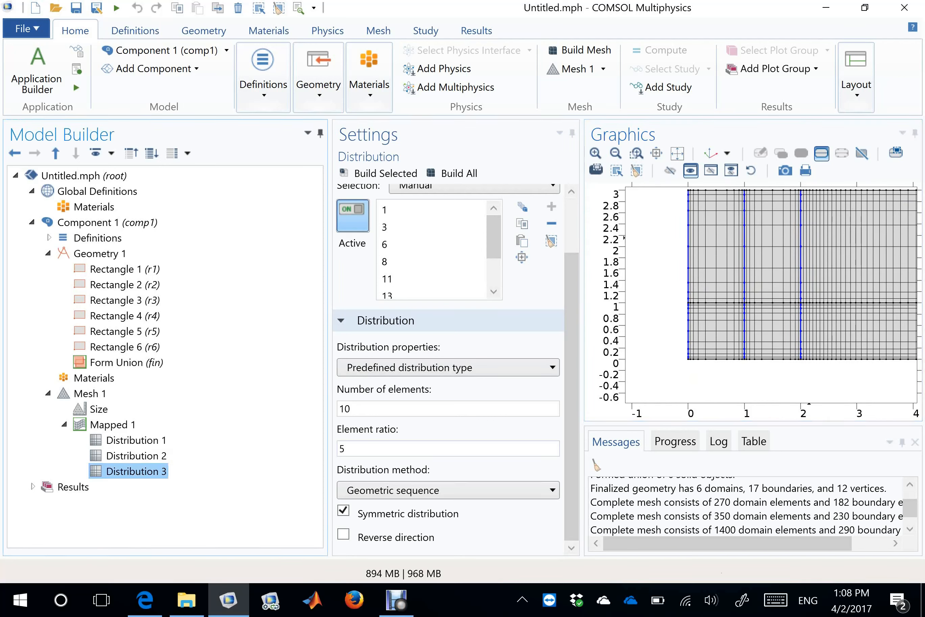
double_click(342, 449)
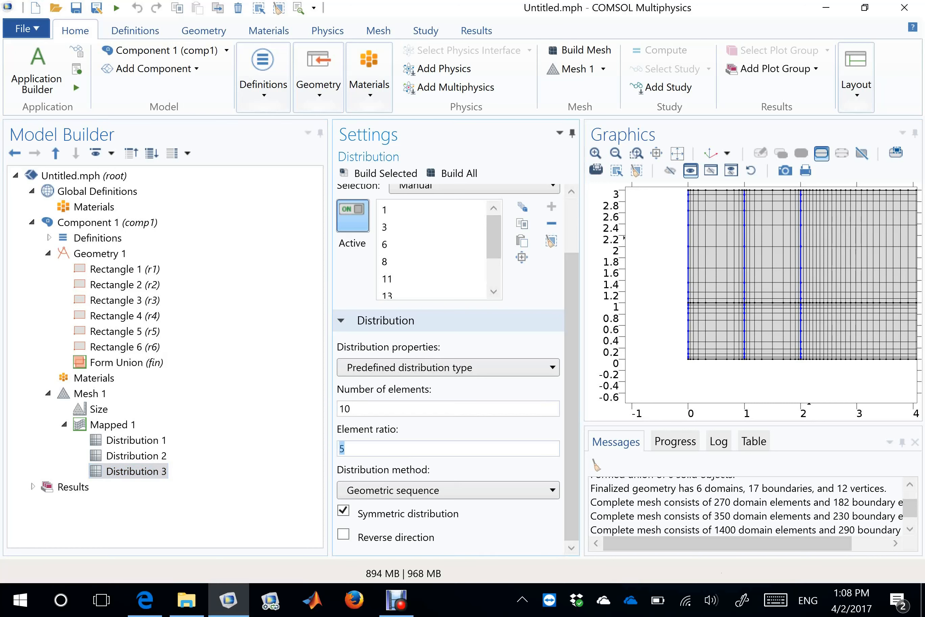
double_click(344, 409)
type("2")
left_click(452, 173)
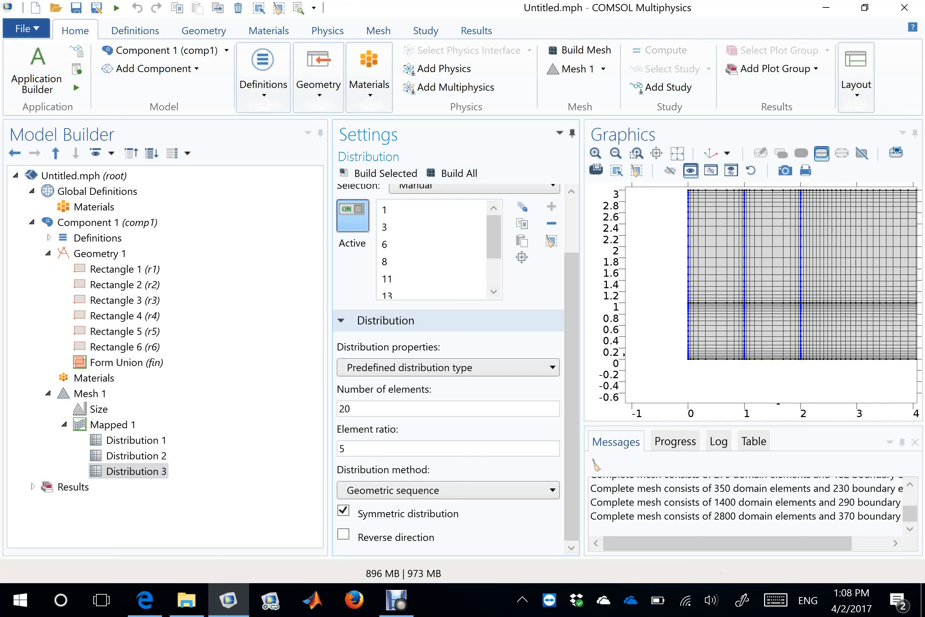